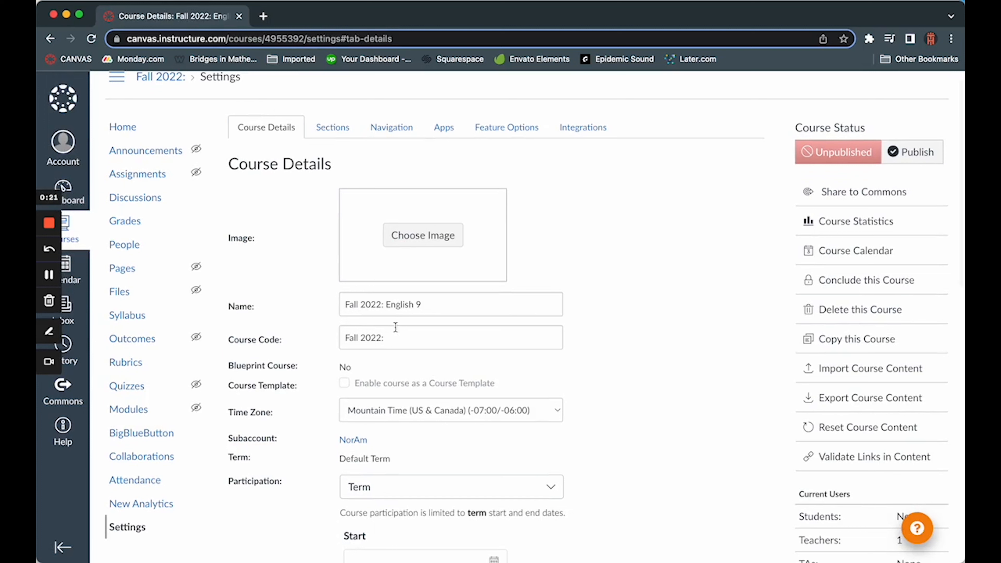
Step: Change the course code to English 9 in the course details
click(394, 340)
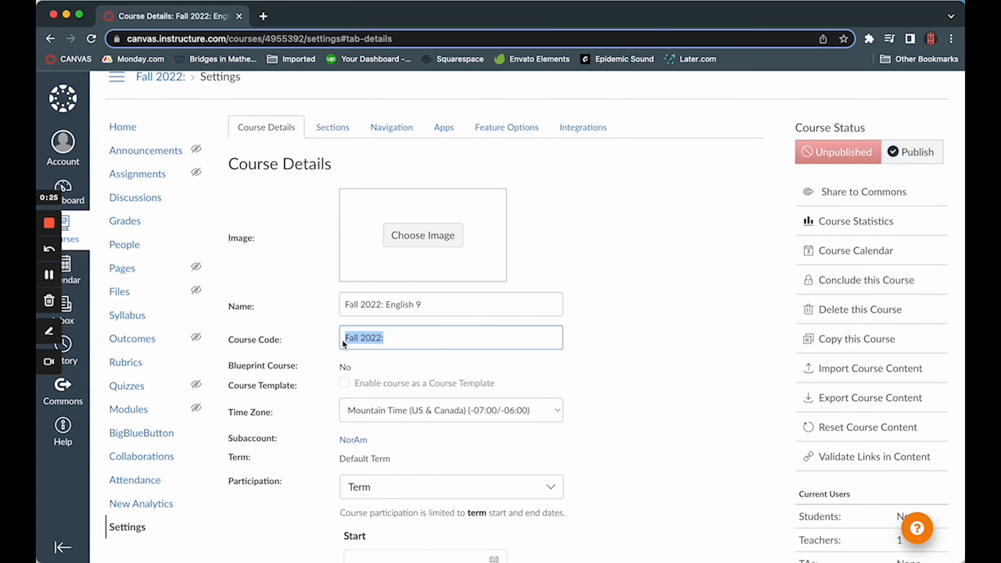
text(English 9)
click(611, 368)
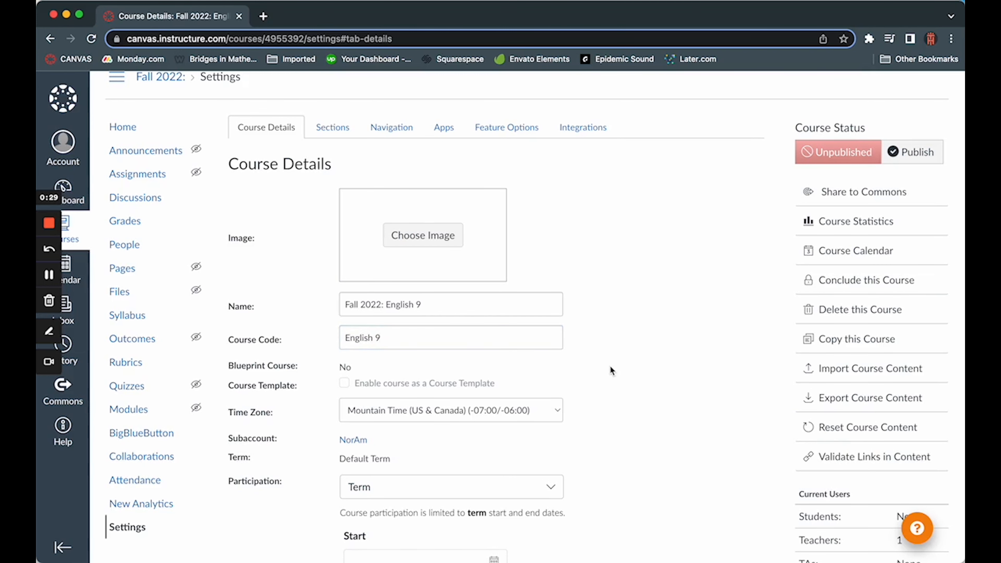
Step: Review the remaining course details, including participation dates, default due time, license, visibility and format
scroll(611, 369, down, 1)
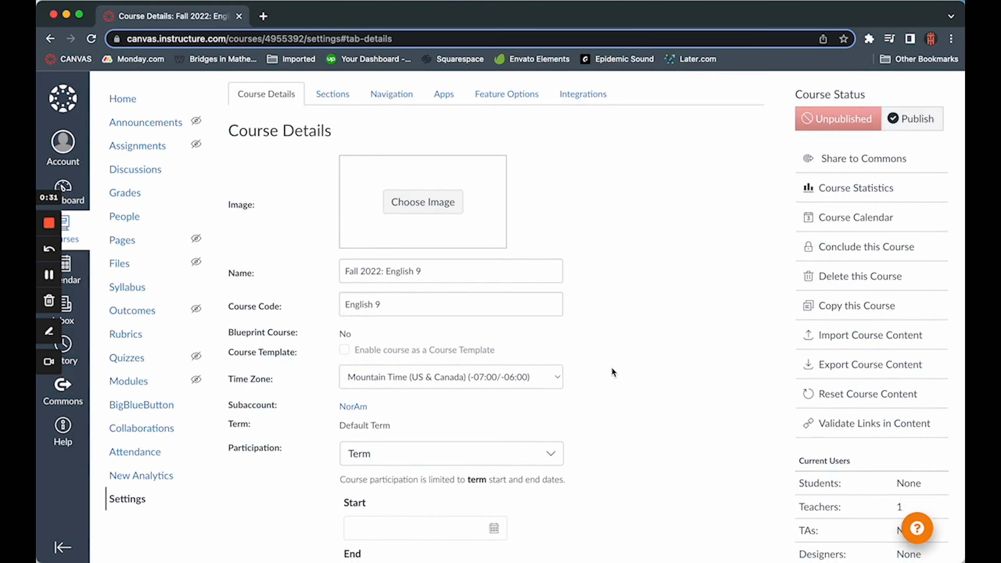
scroll(612, 371, down, 3)
scroll(507, 438, down, 3)
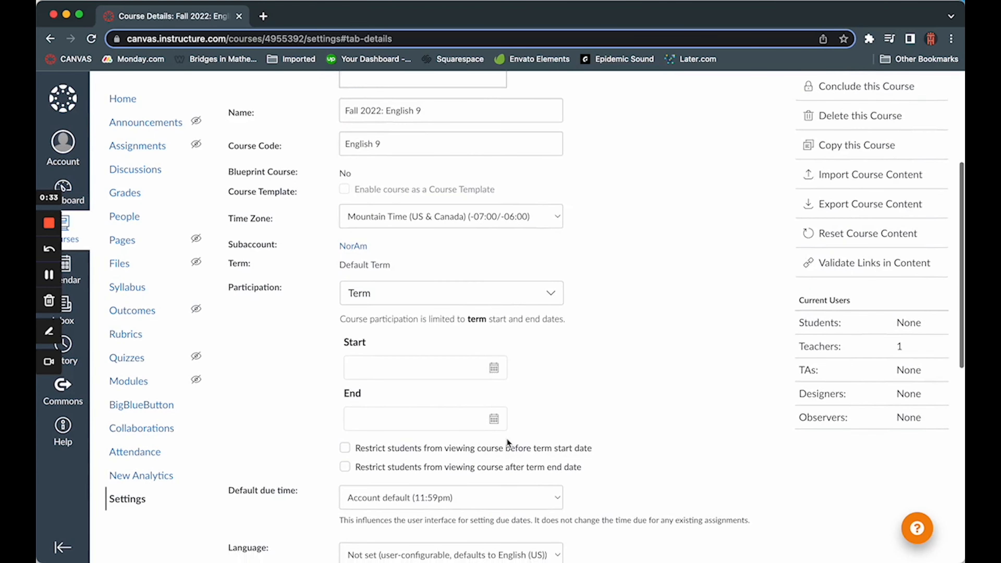
scroll(511, 467, down, 5)
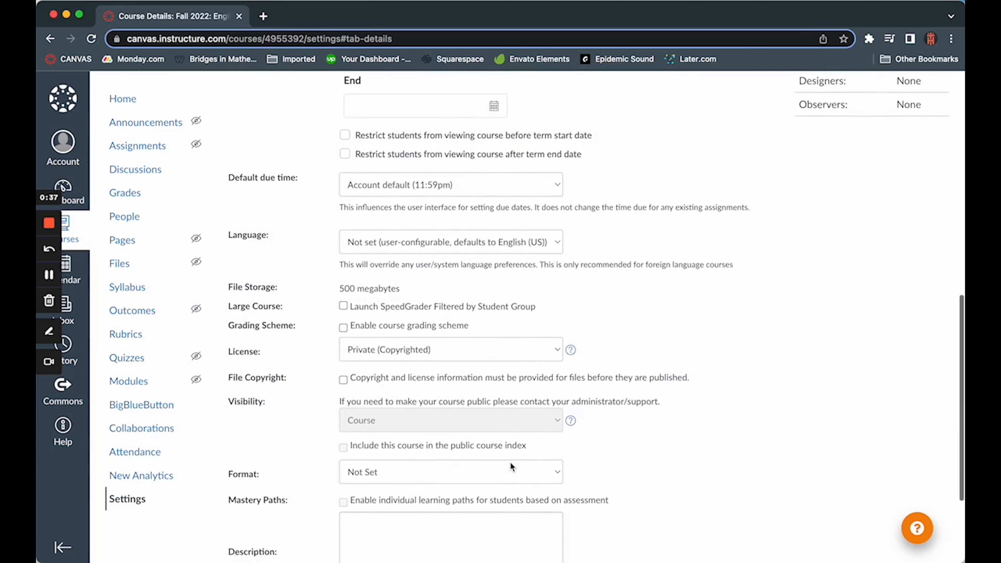
scroll(510, 462, up, 12)
scroll(619, 398, up, 2)
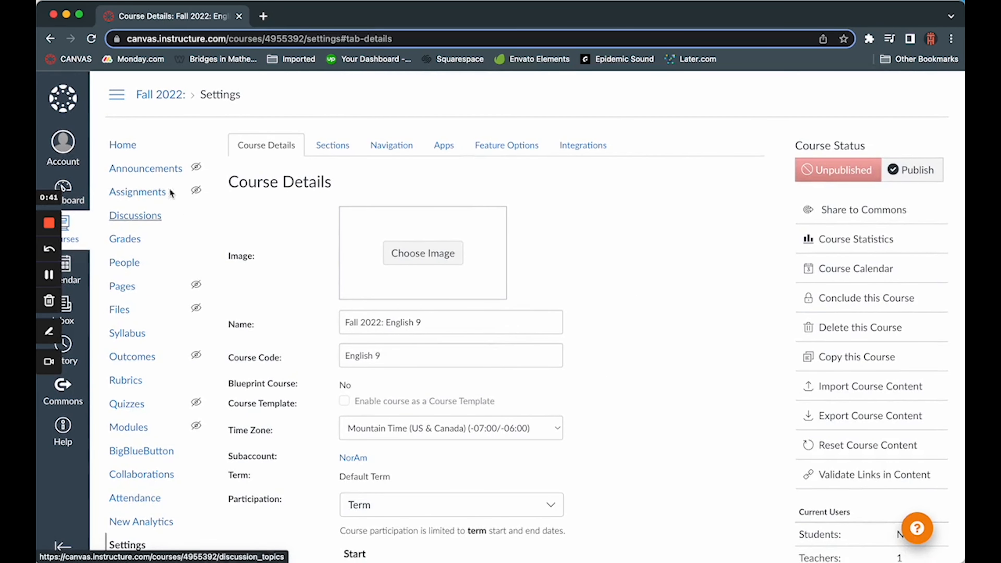
Step: Create a new page in the course and title it Home Page
click(127, 144)
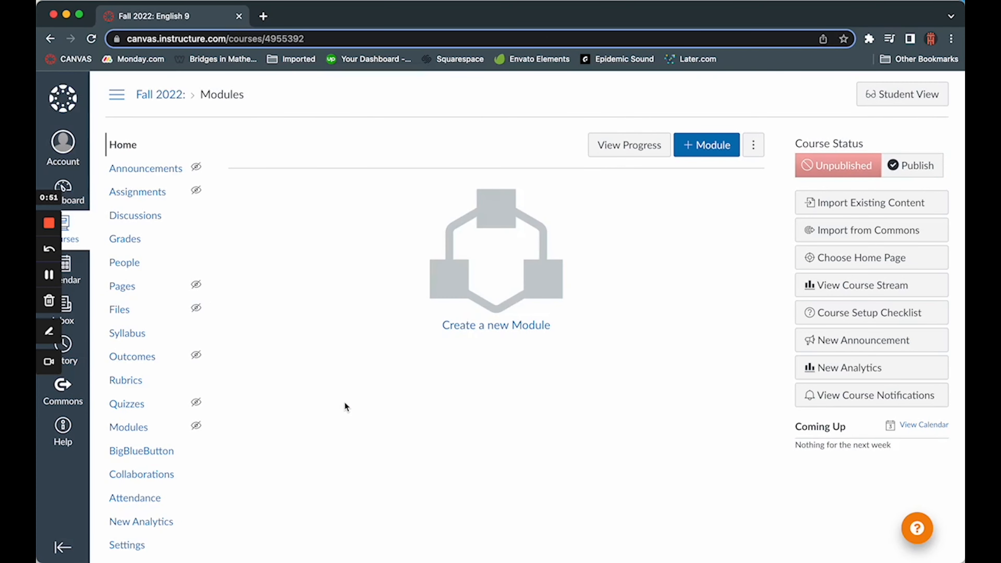
click(119, 288)
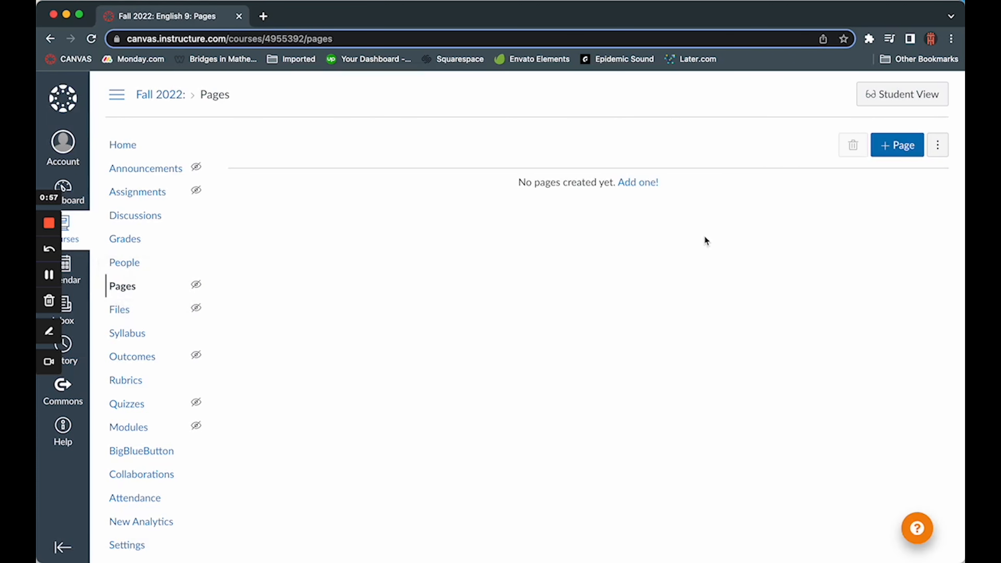
click(900, 145)
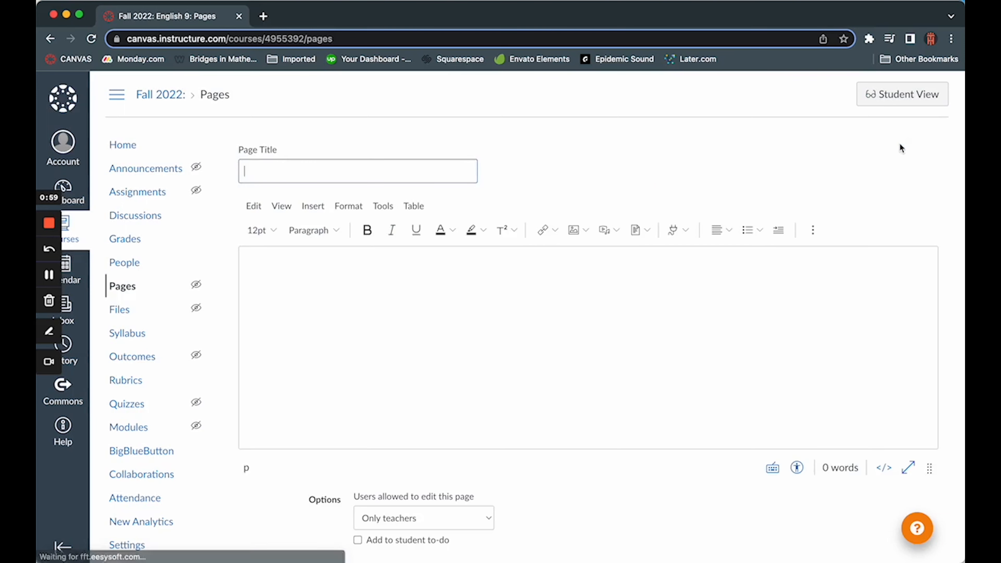
text(Home Page)
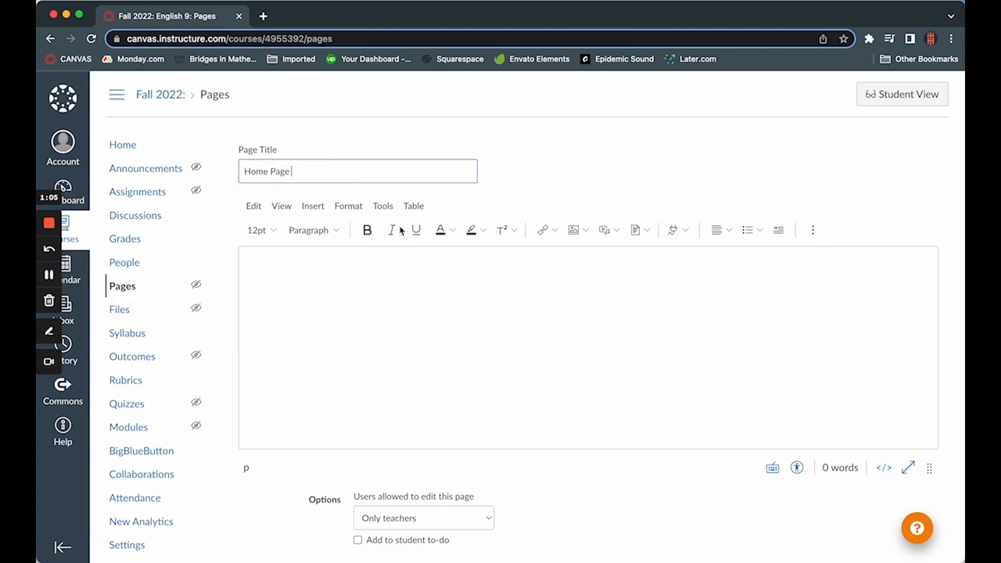
Step: Upload Course Label.png from the Desktop and insert it into the page body
click(529, 299)
scroll(528, 304, down, 3)
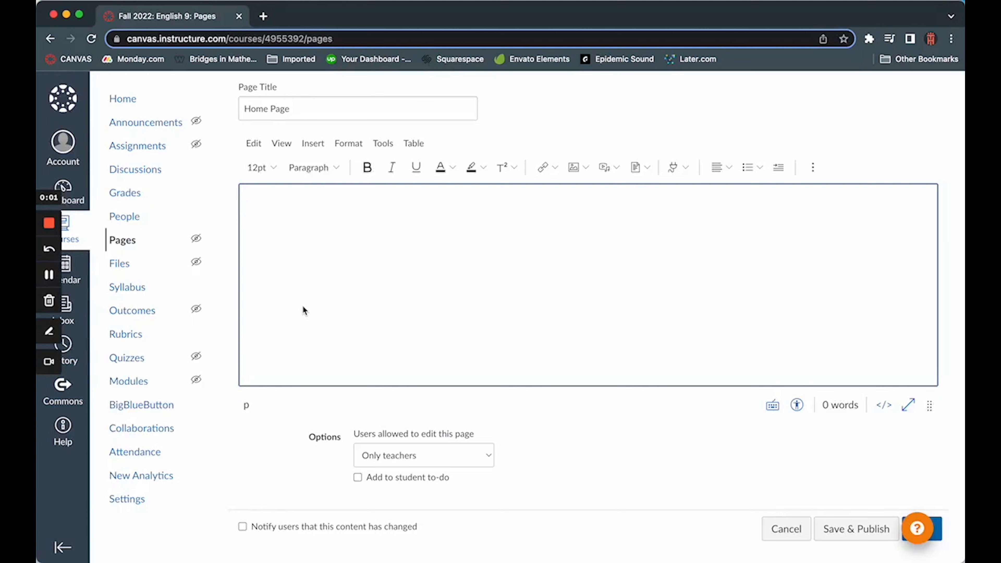
click(575, 168)
click(494, 269)
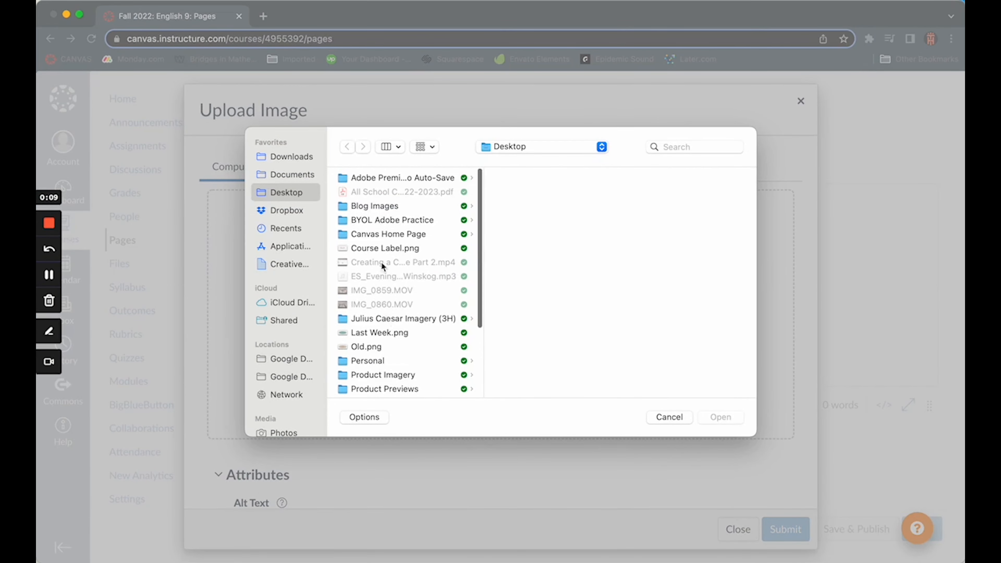
click(398, 254)
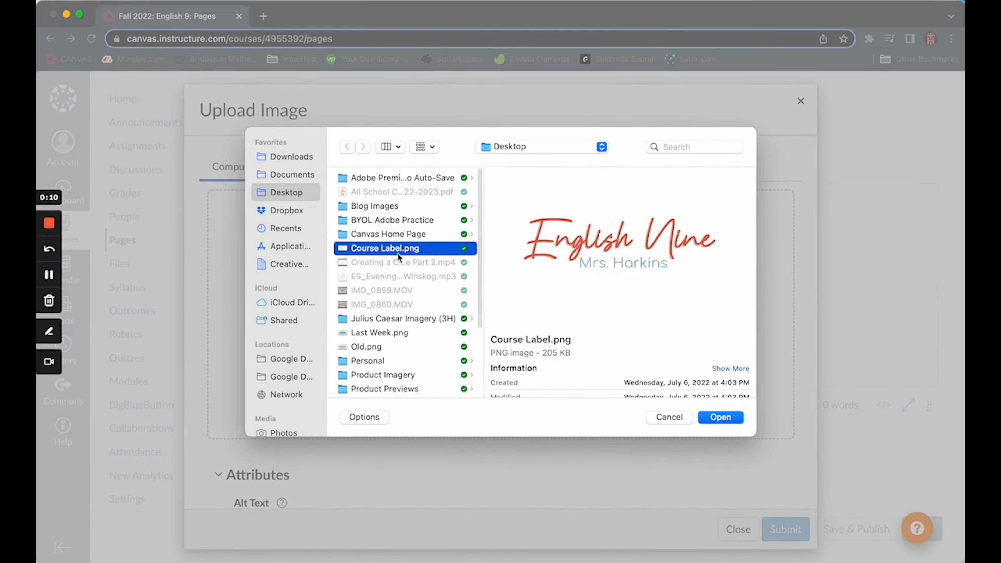
click(717, 416)
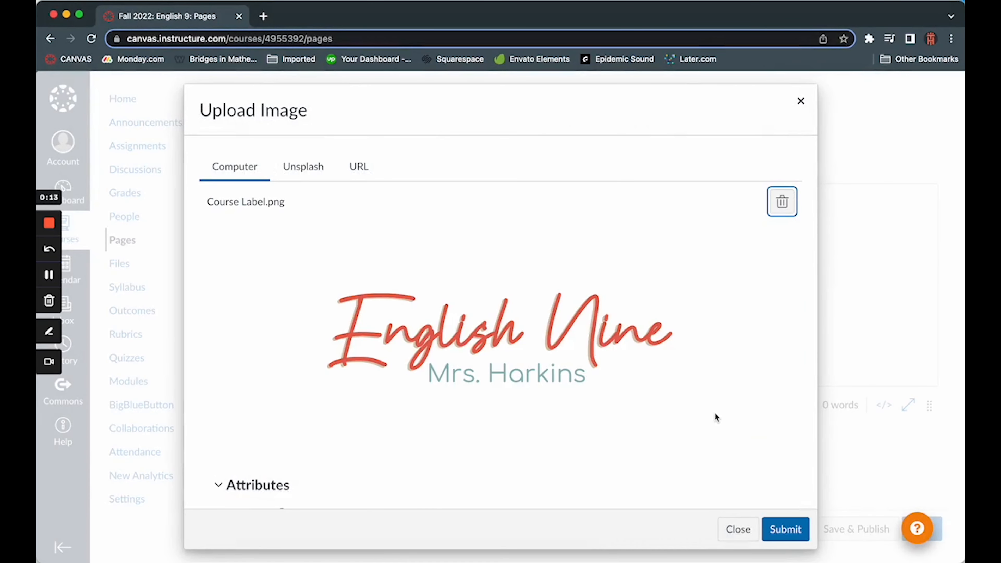
click(784, 533)
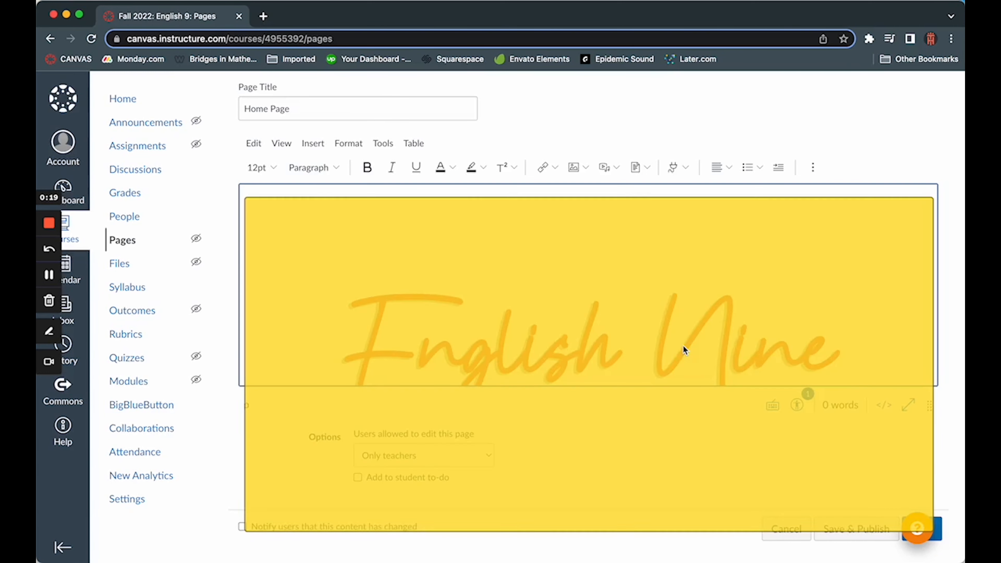
Step: Set the course label image to a custom width of 750 pixels
scroll(649, 300, down, 5)
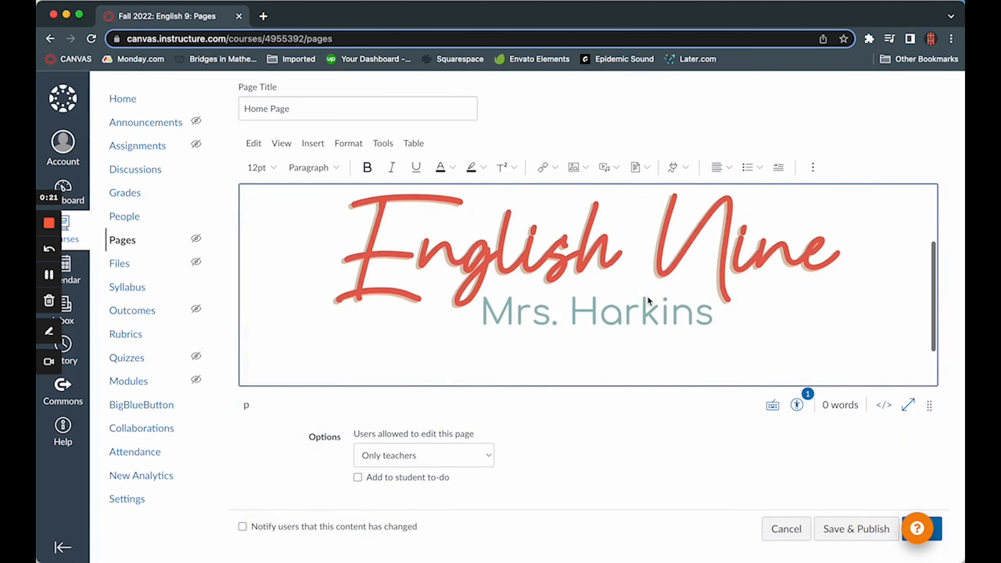
scroll(649, 298, up, 3)
scroll(648, 298, down, 3)
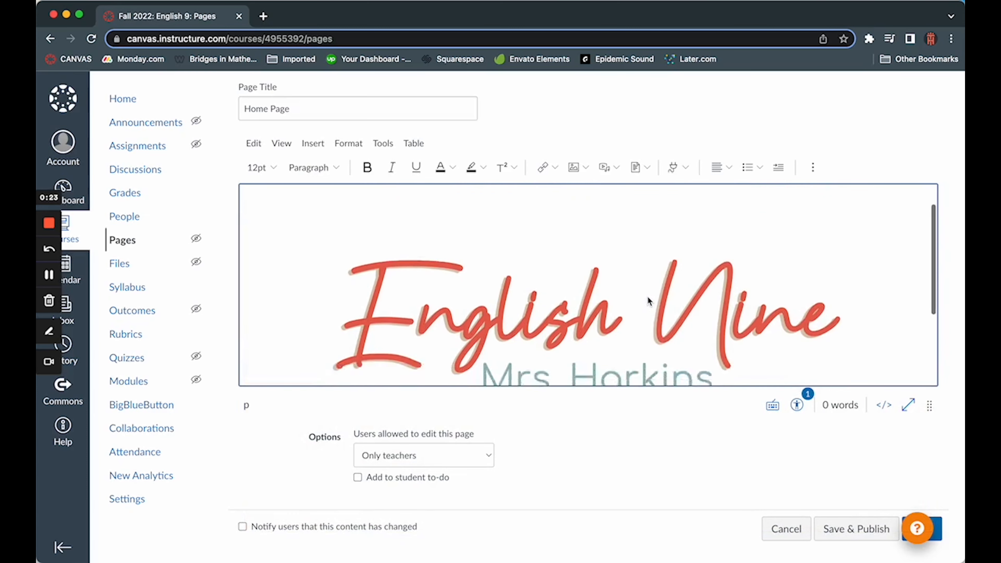
click(641, 259)
click(608, 208)
drag(811, 452, 777, 450)
text(750)
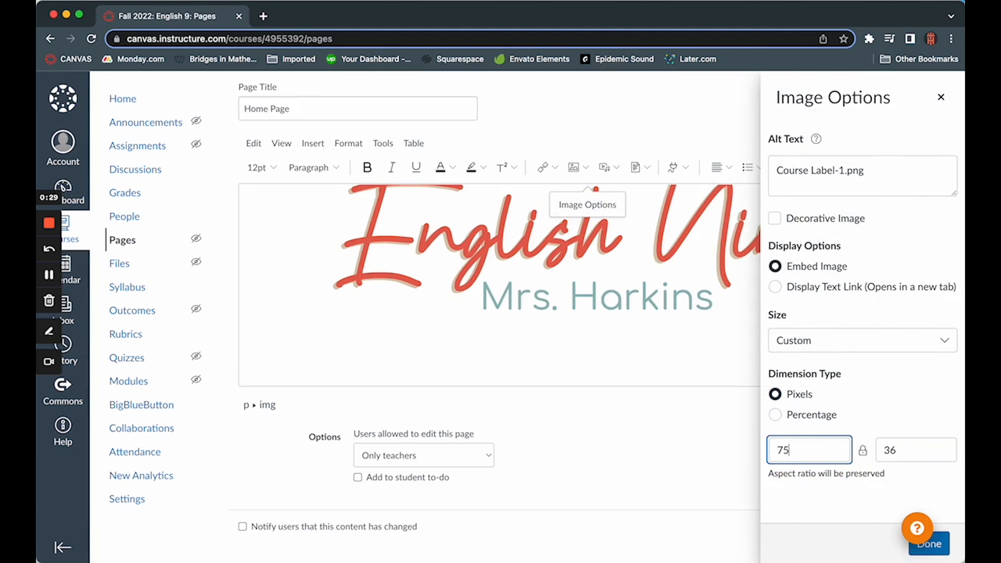
click(937, 547)
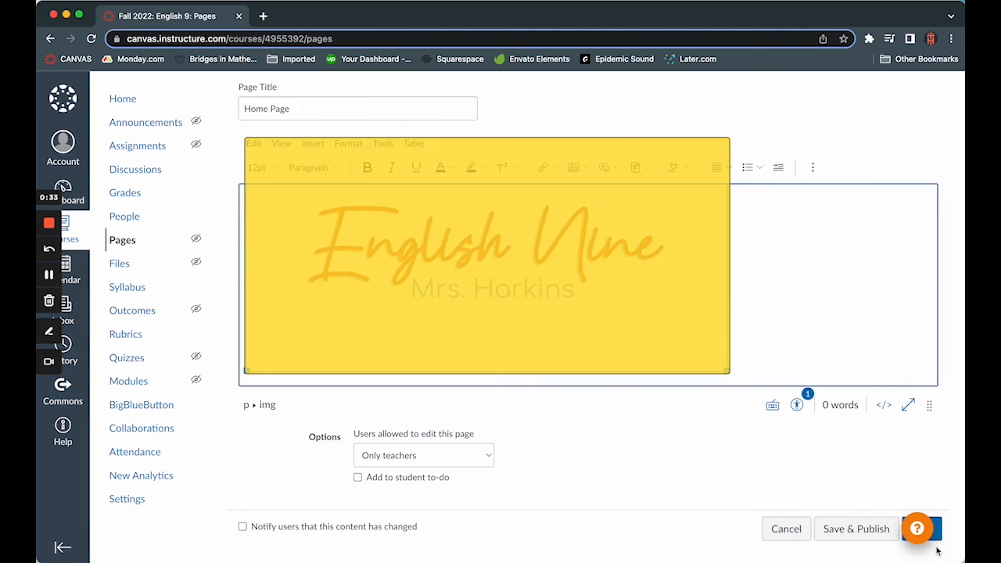
Step: Center the course label image on the page
click(580, 268)
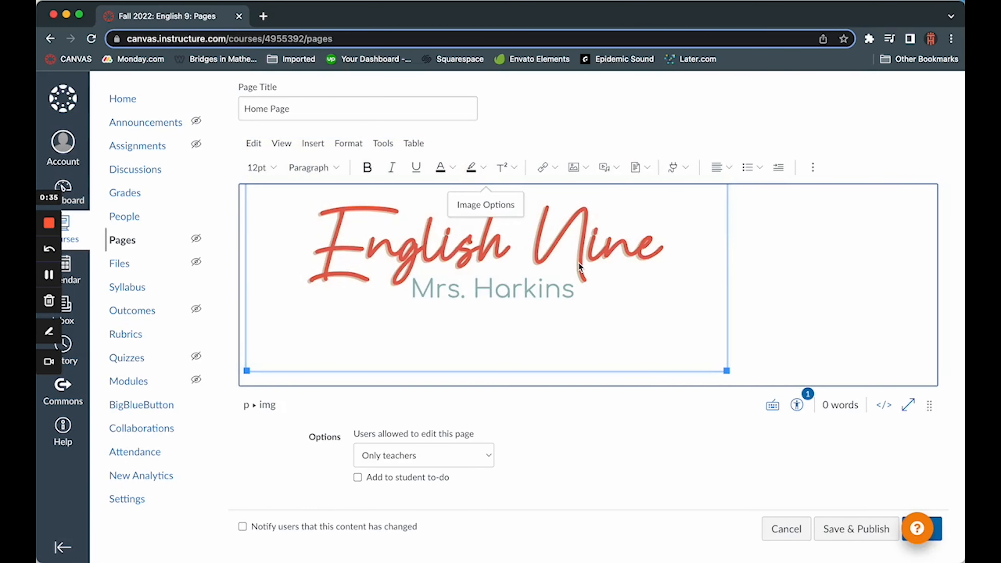
click(729, 171)
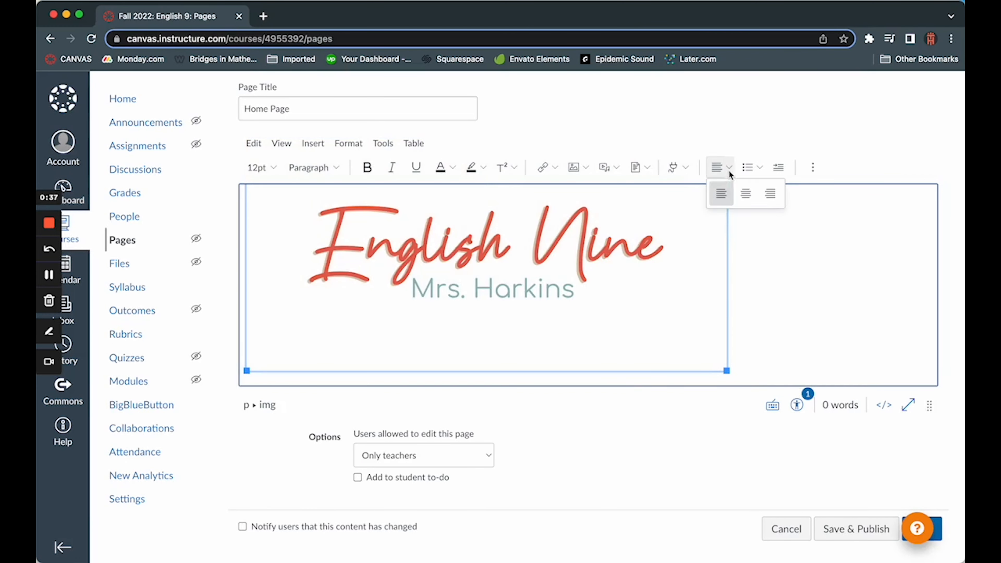
click(745, 193)
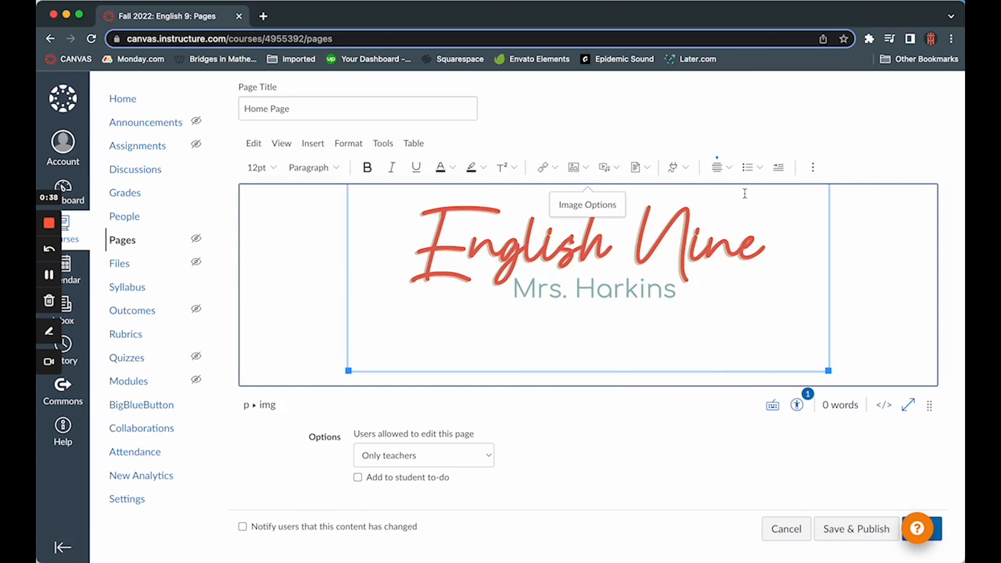
Step: Add a new line below the course label image and insert a table with two columns and one row
click(843, 330)
key(Return)
scroll(843, 330, down, 1)
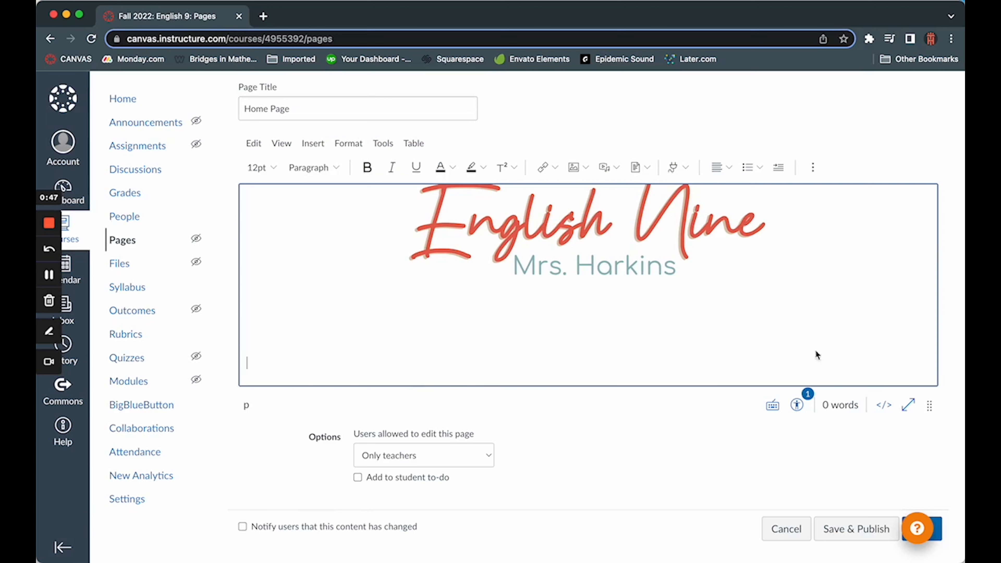
click(311, 144)
mouse_move(371, 276)
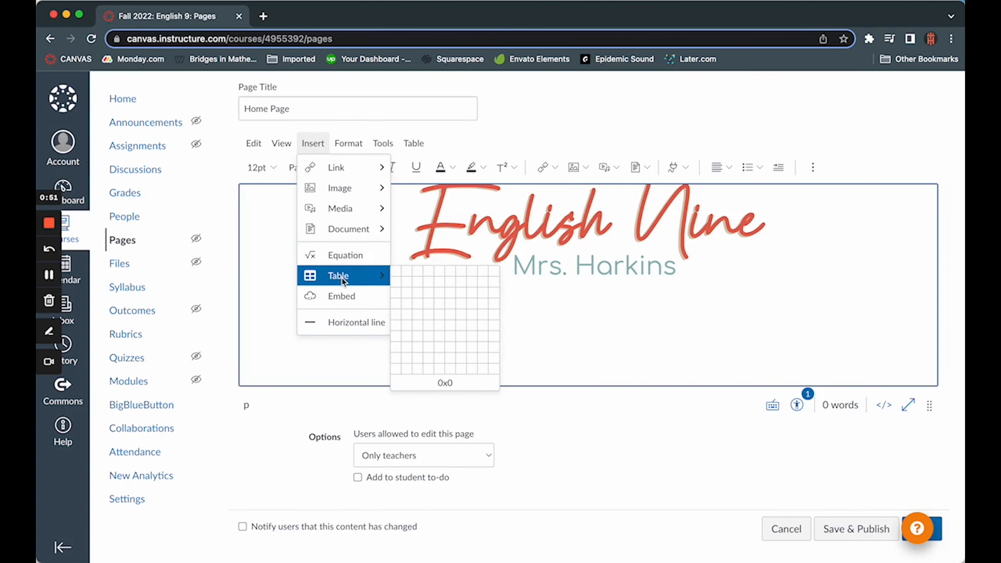
click(405, 271)
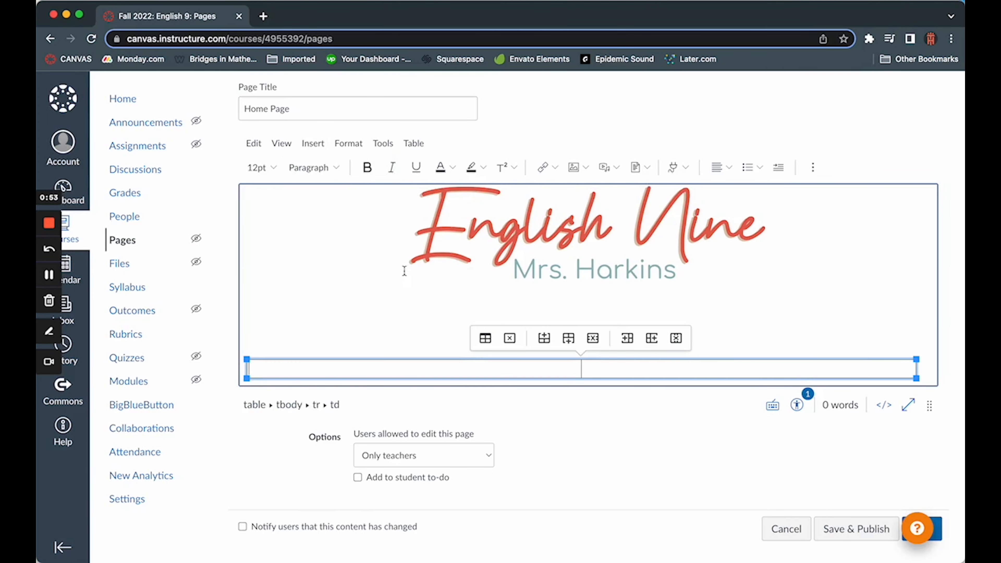
Step: Set the table's border width to 0 and its alignment to Center, and save the properties
click(485, 338)
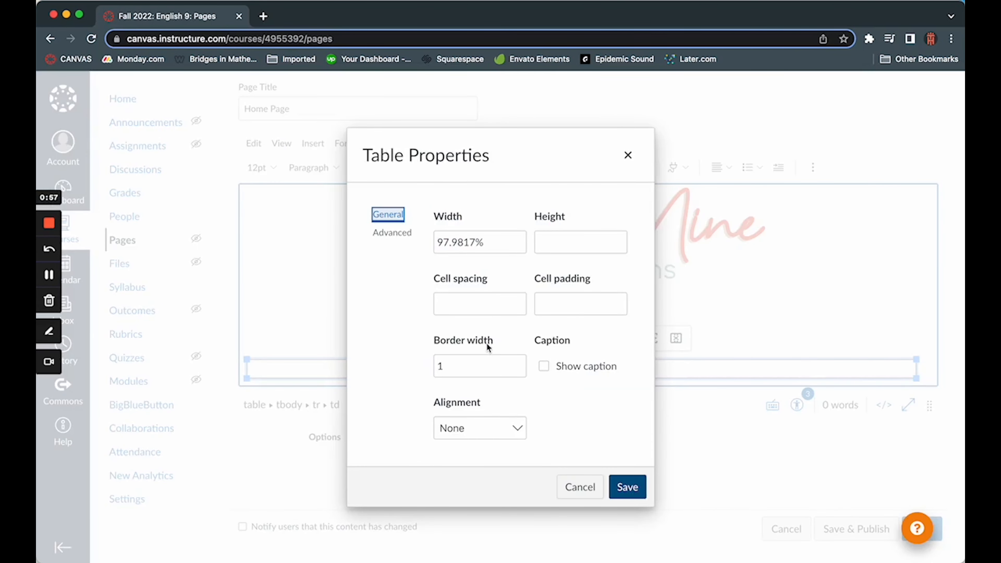
drag(455, 366, 435, 368)
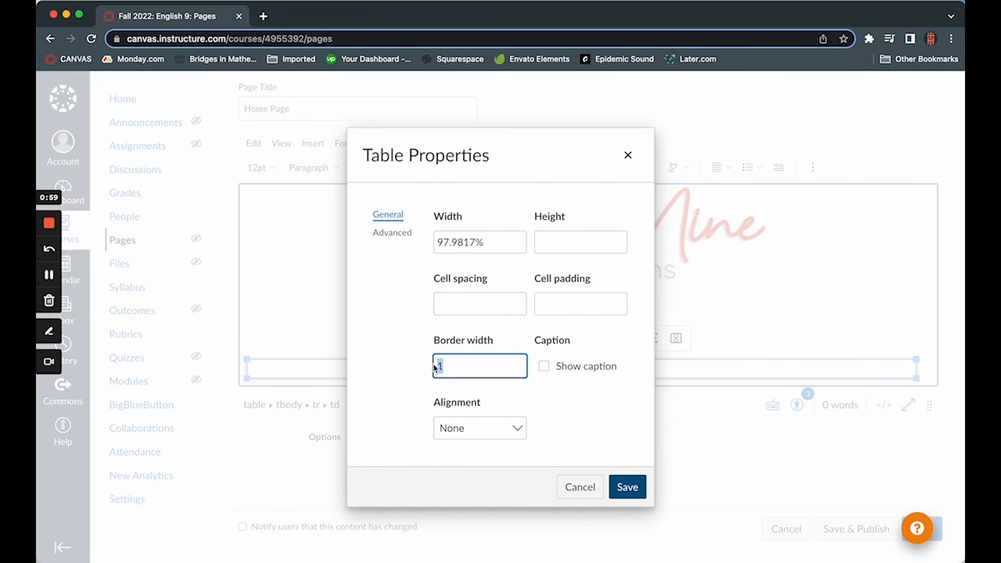
text(0)
click(548, 394)
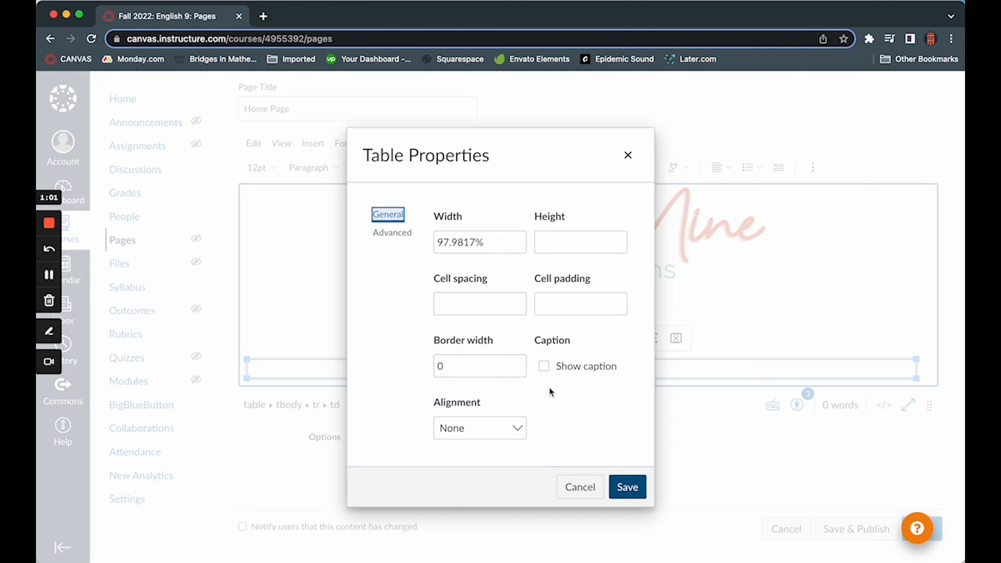
click(500, 430)
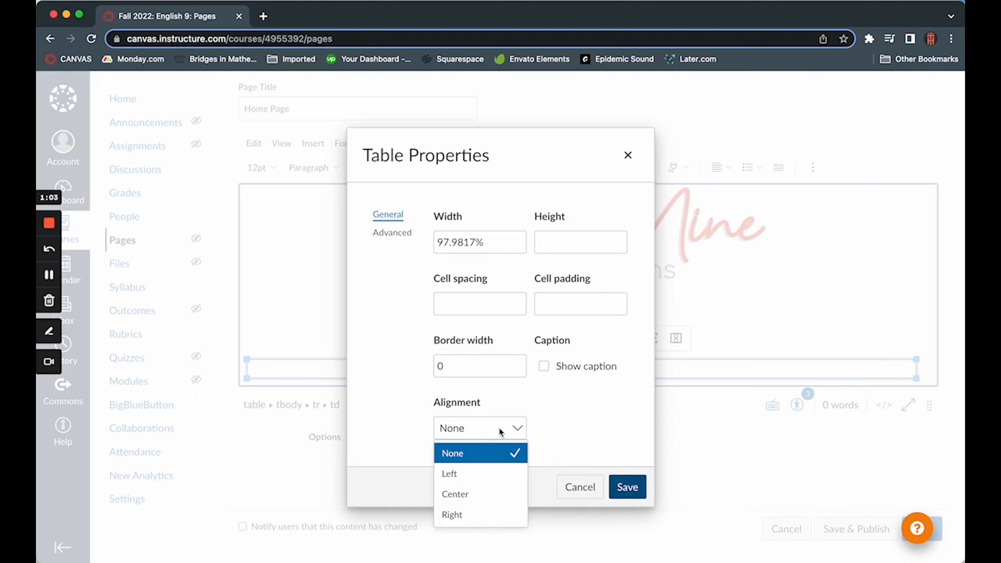
click(498, 494)
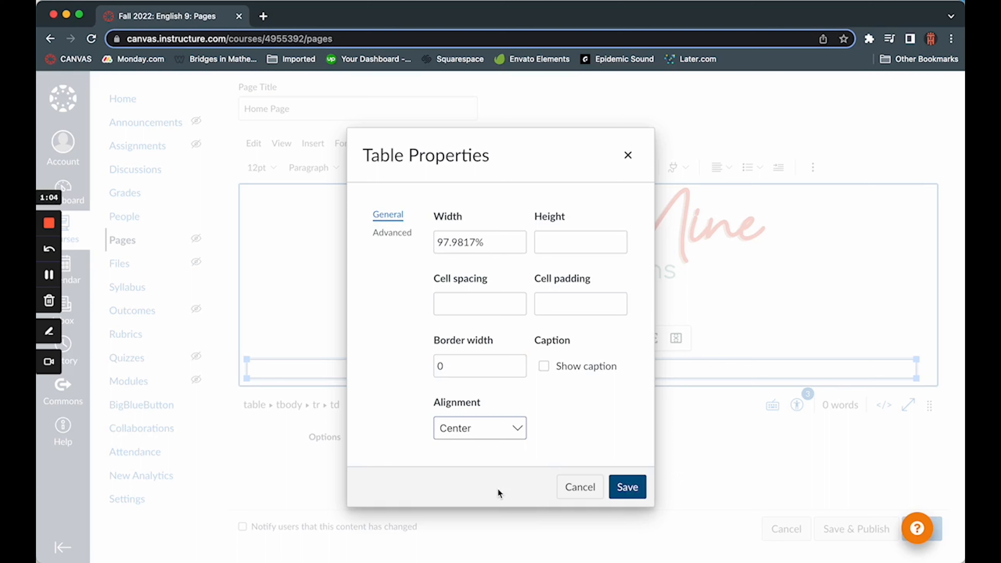
click(576, 428)
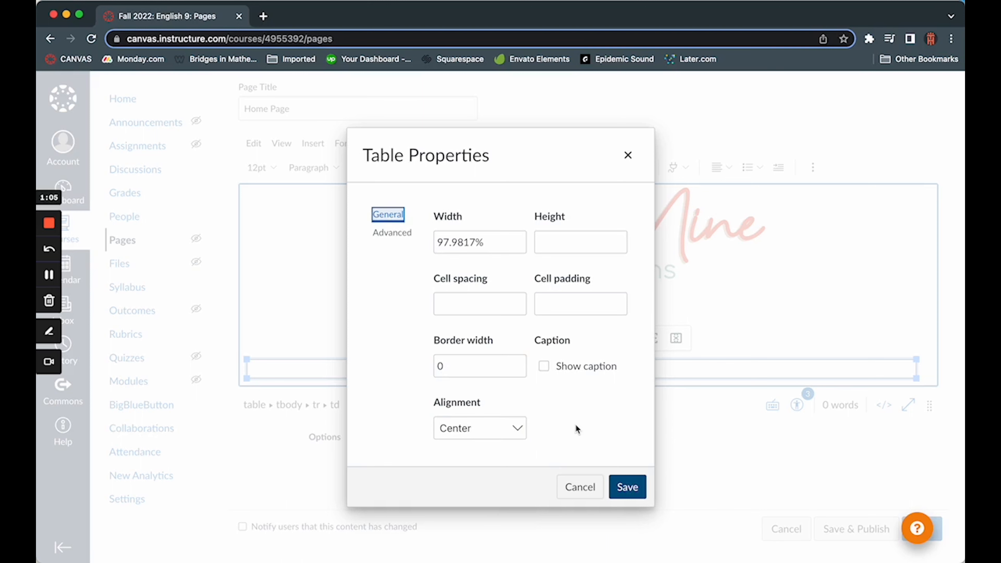
click(623, 488)
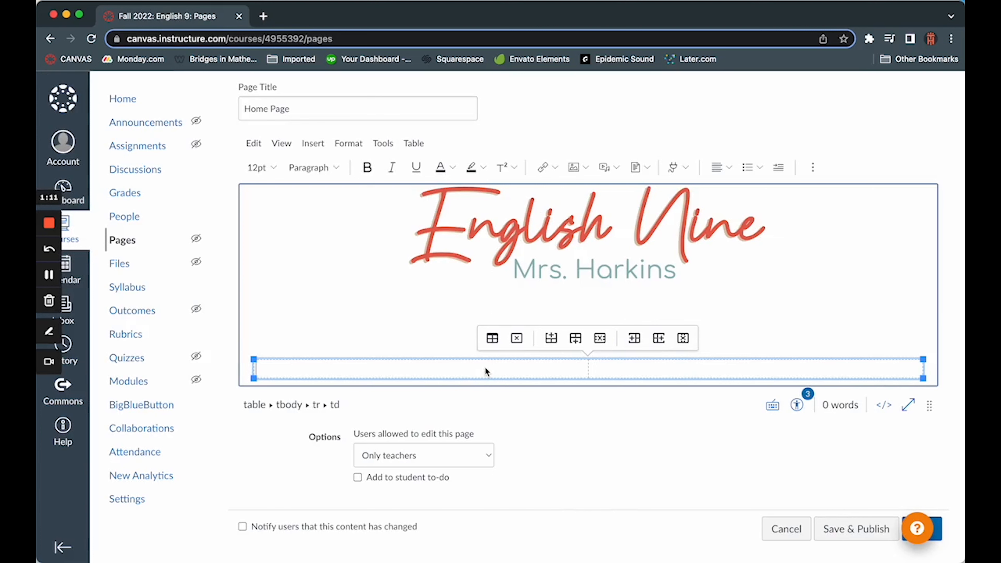
Step: Upload This Week.png from the Desktop folder and insert it into the first cell of the table
click(580, 165)
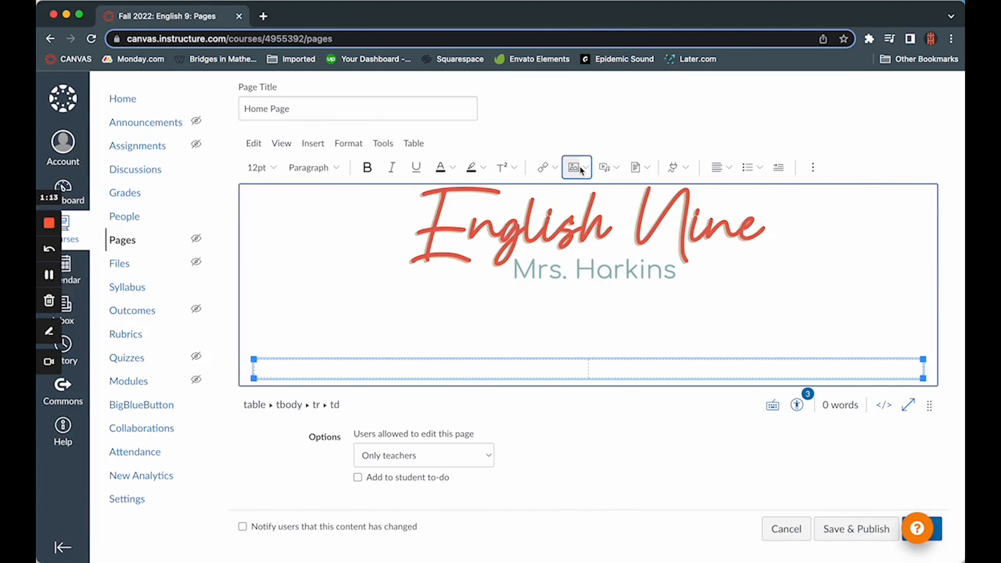
click(487, 311)
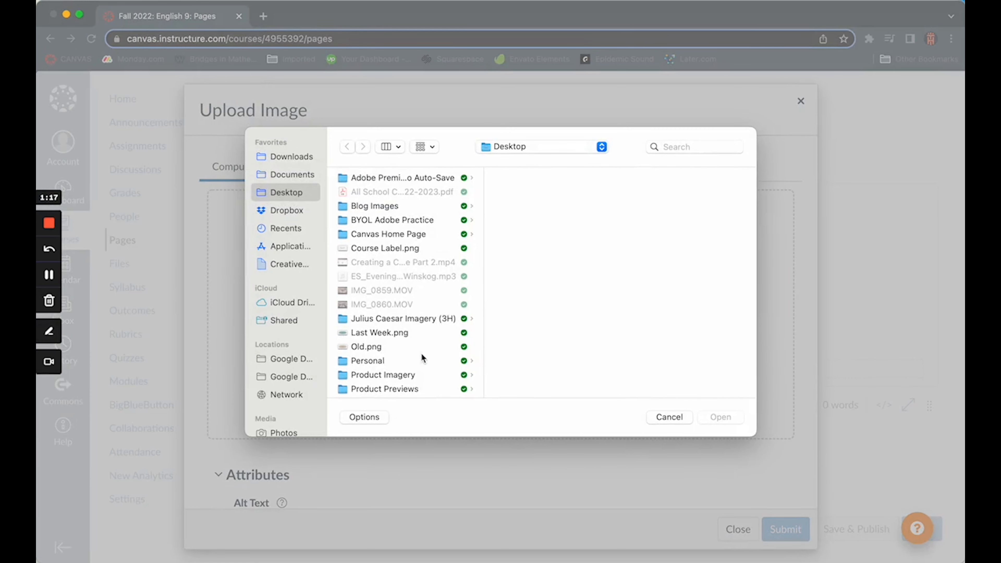
scroll(422, 357, down, 4)
click(410, 349)
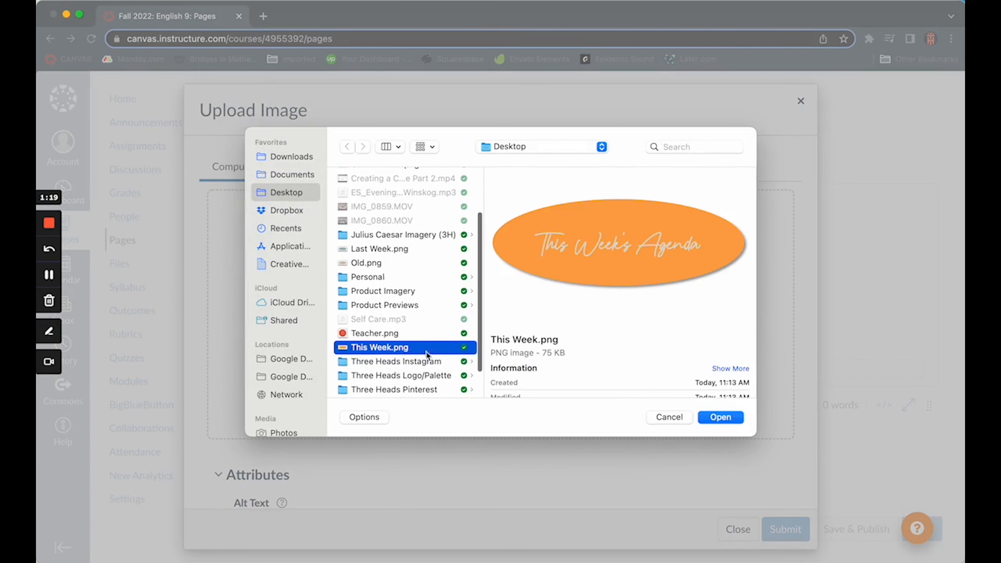
click(720, 417)
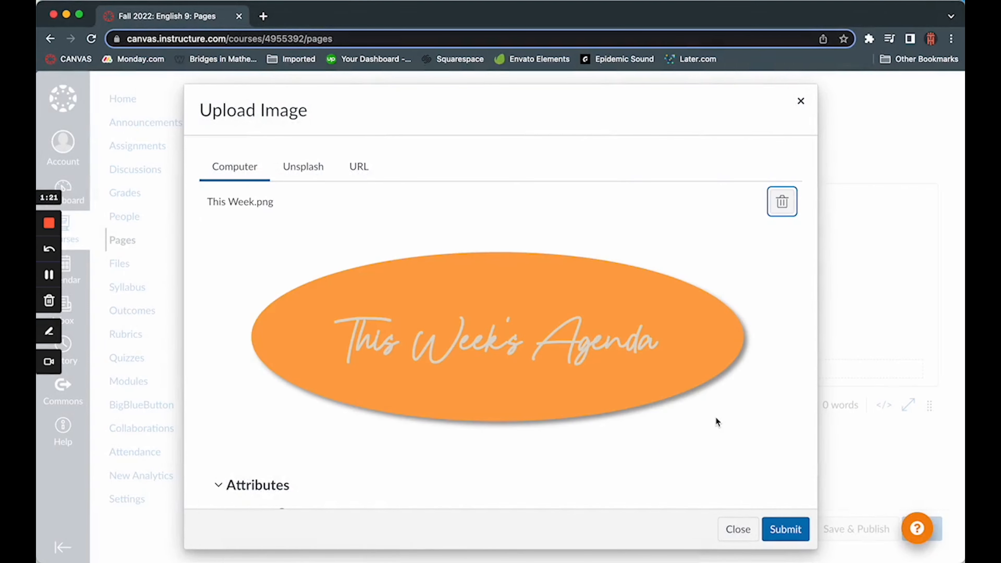
click(779, 531)
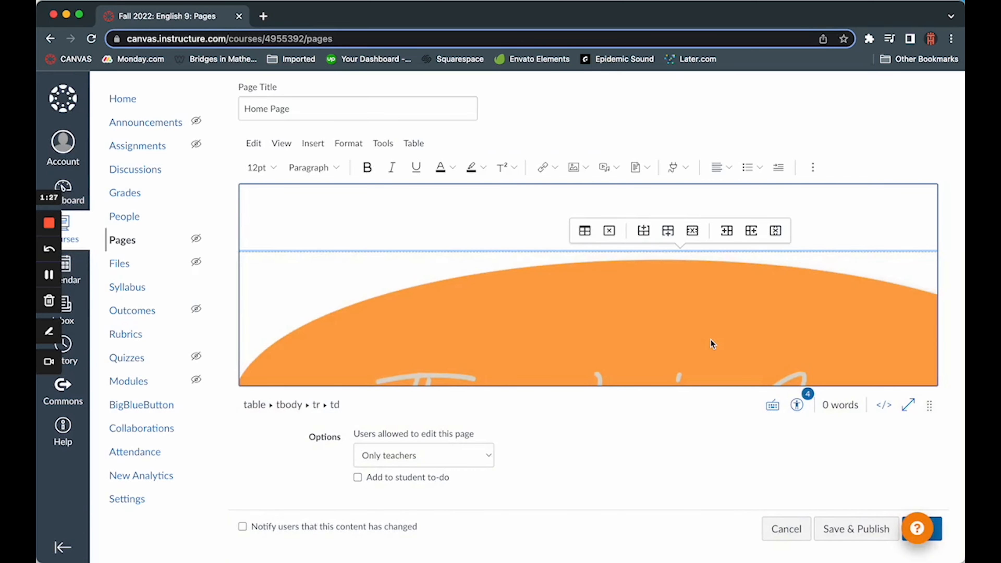
Step: Set the This Week's Agenda image to a custom width of 450 pixels and center it in its cell
click(711, 342)
click(669, 233)
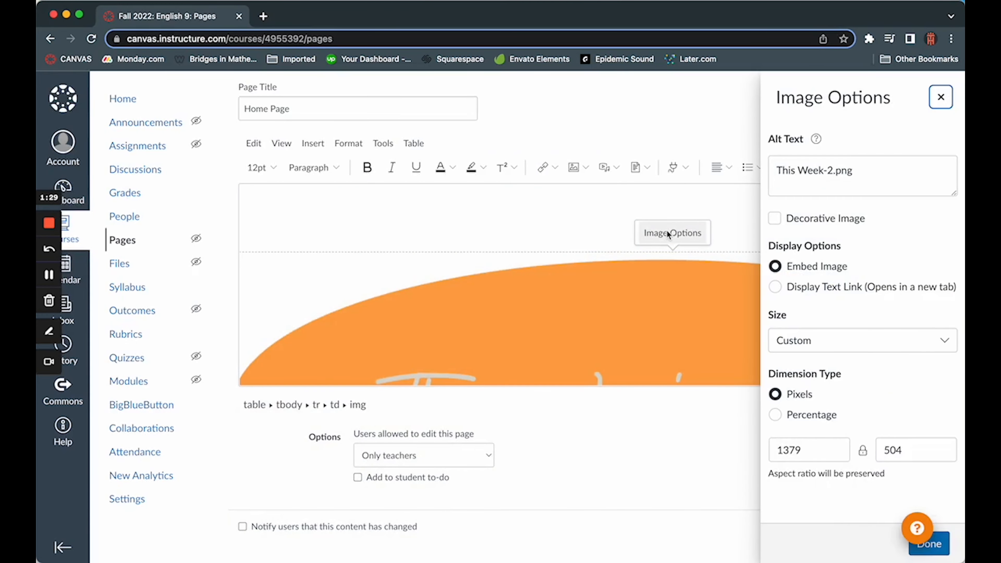
drag(818, 447, 776, 449)
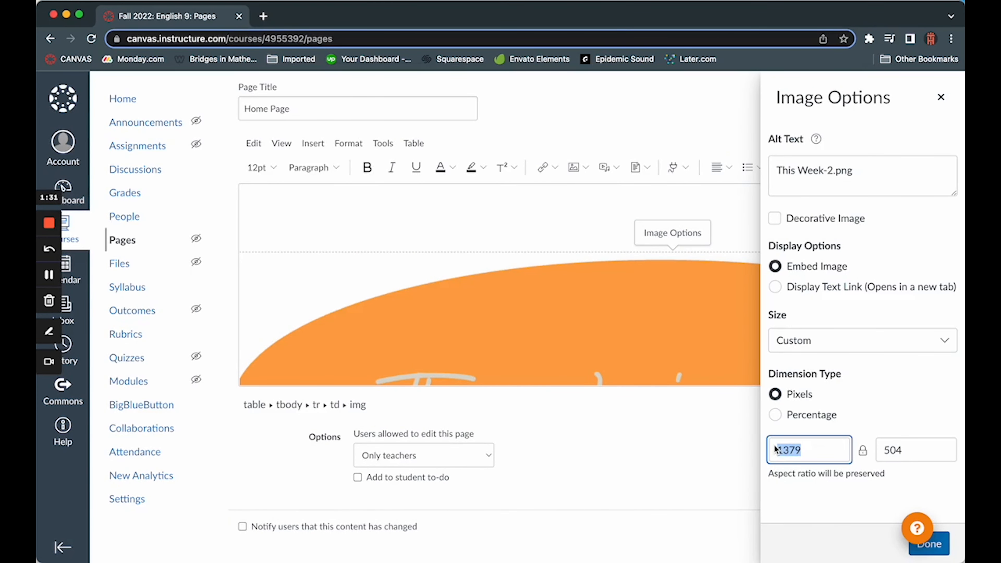
text(450)
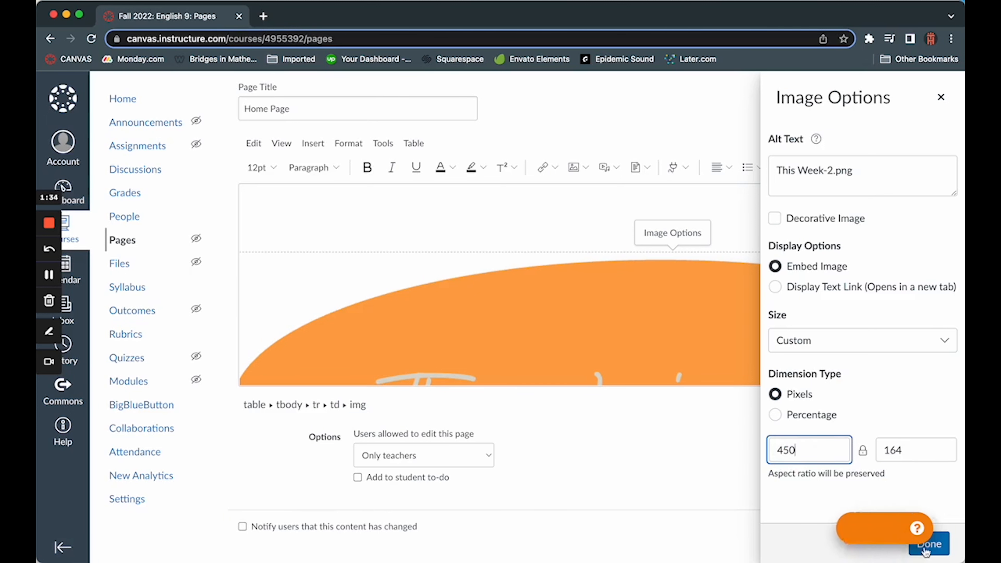
click(927, 549)
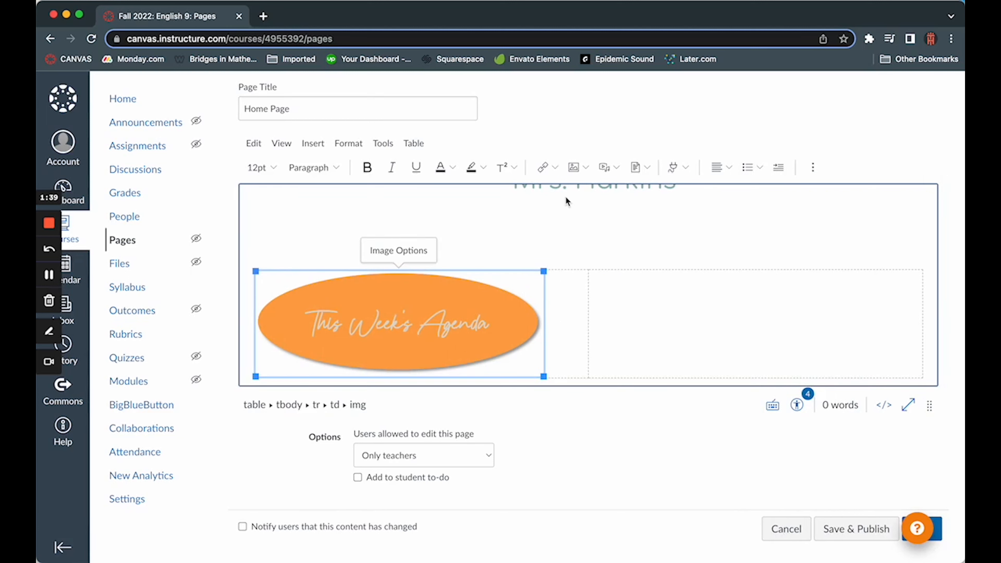
click(730, 165)
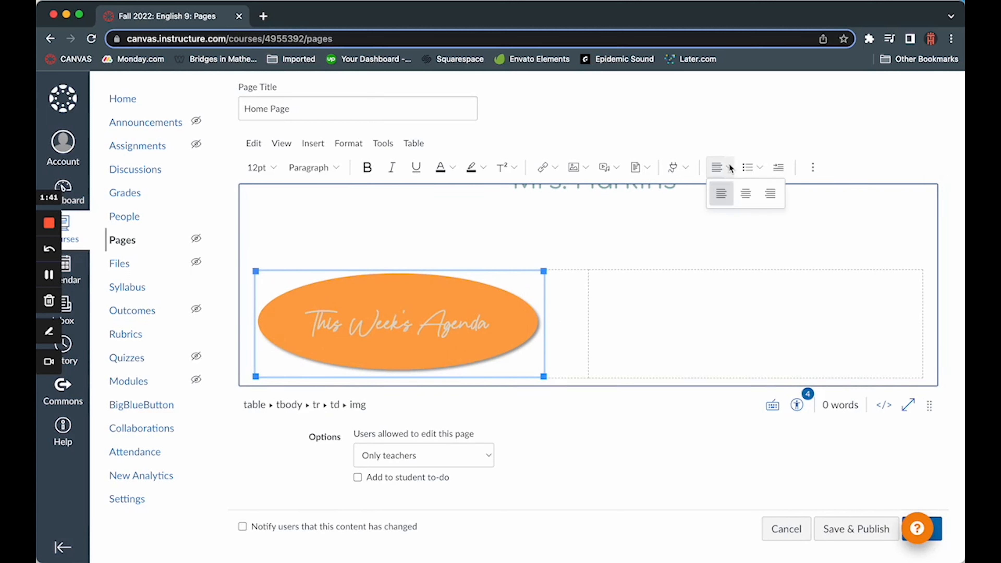
click(745, 197)
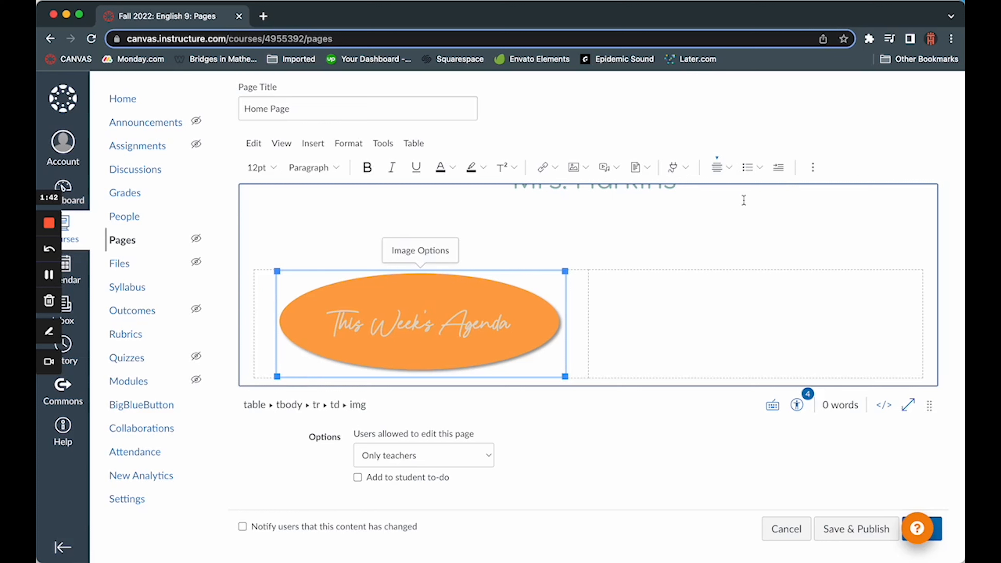
Step: Upload Last Week.png from the Desktop folder and insert it into the second cell of the table
click(744, 333)
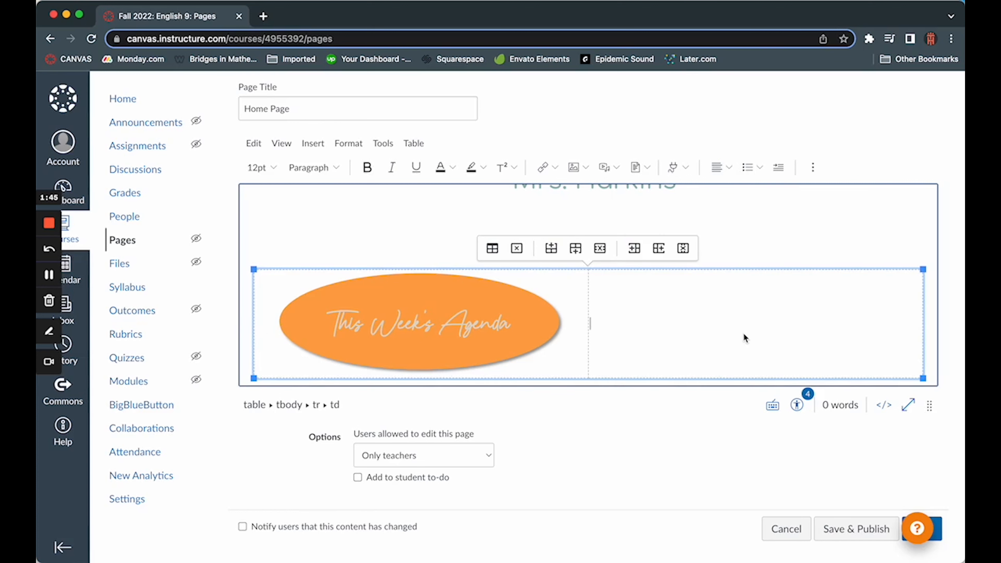
click(575, 166)
click(491, 307)
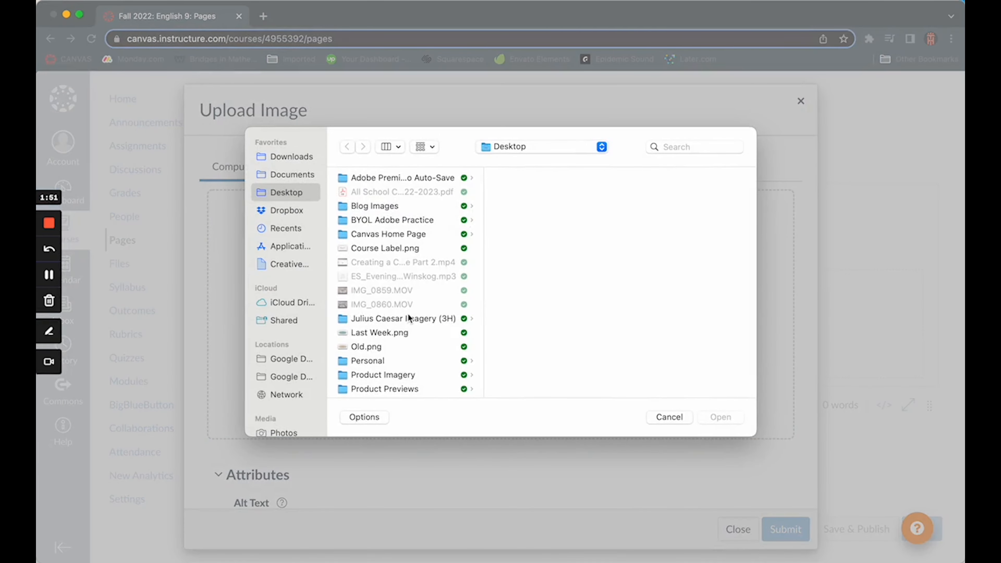
click(392, 333)
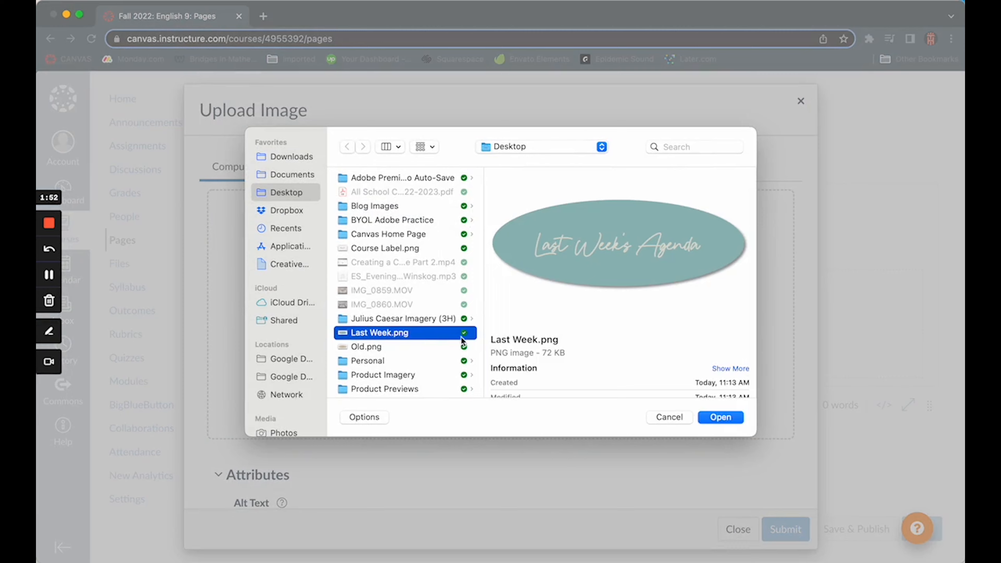
click(719, 419)
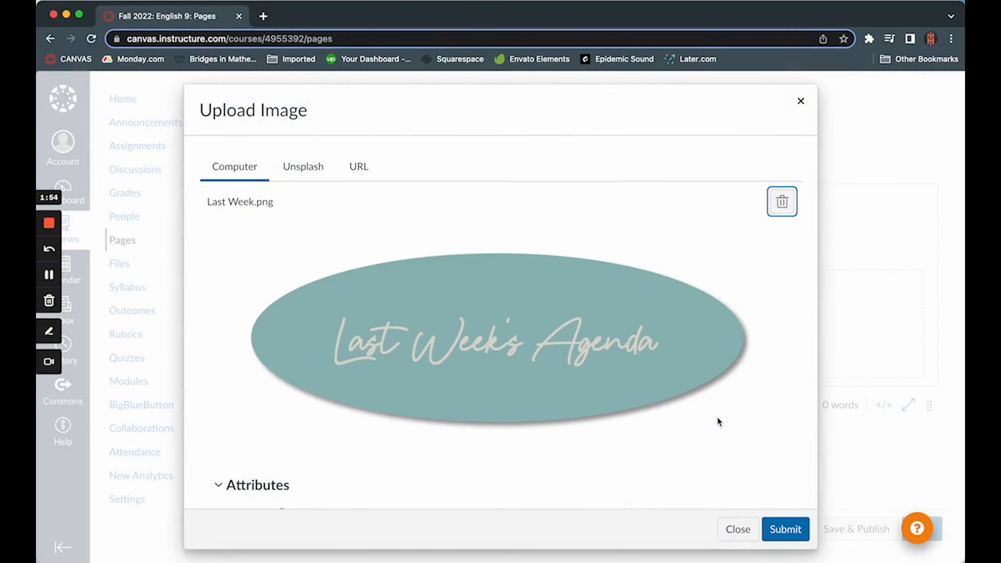
click(776, 529)
Step: Set the Last Week's Agenda image to a custom width of 450 pixels and center it in its cell
click(713, 356)
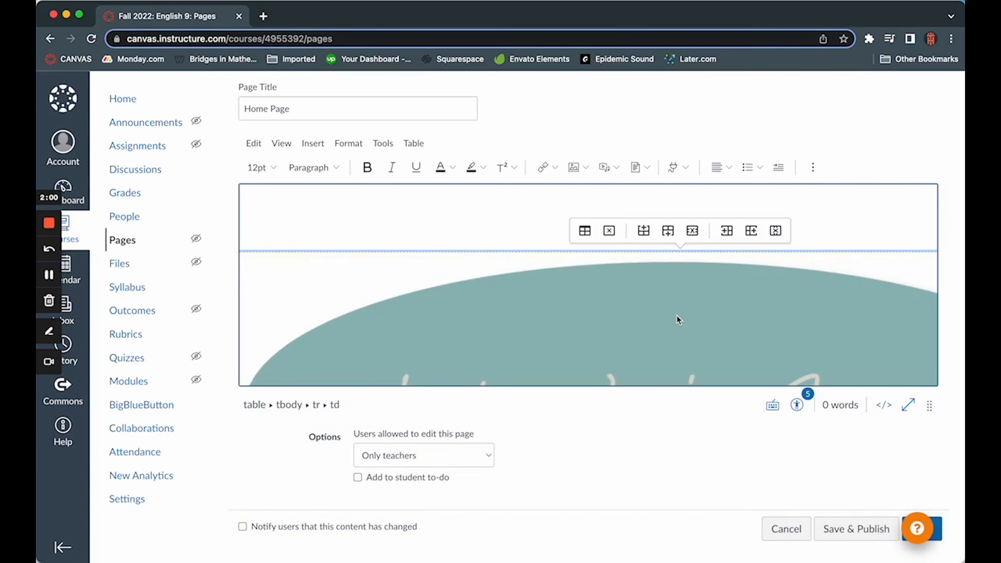
click(676, 315)
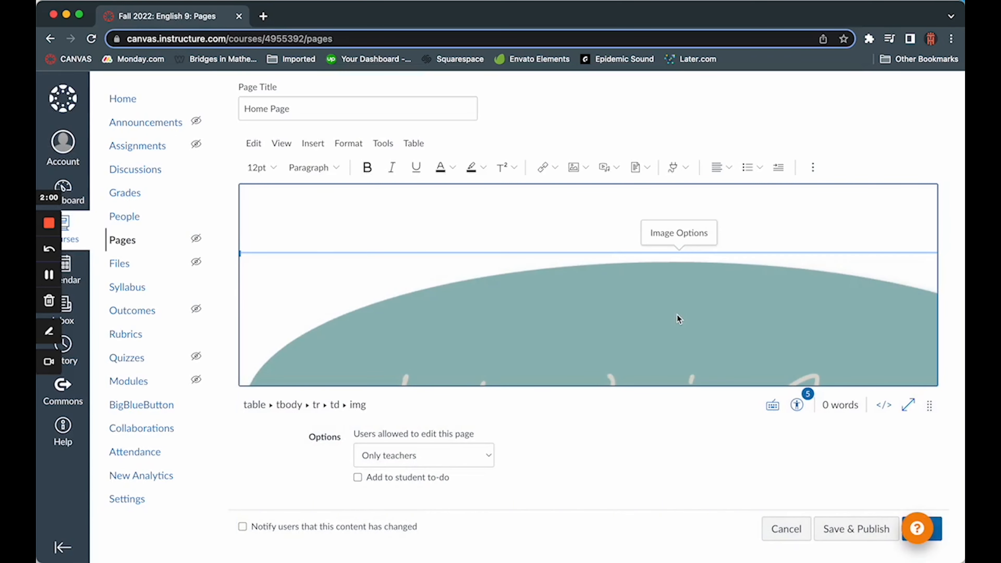
click(678, 227)
drag(804, 448, 777, 450)
text(450)
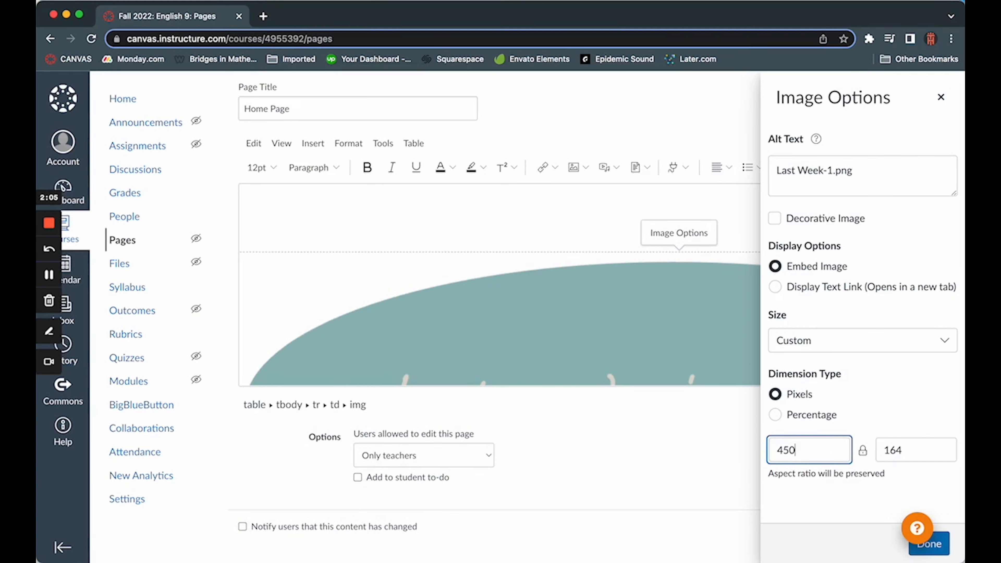
click(936, 552)
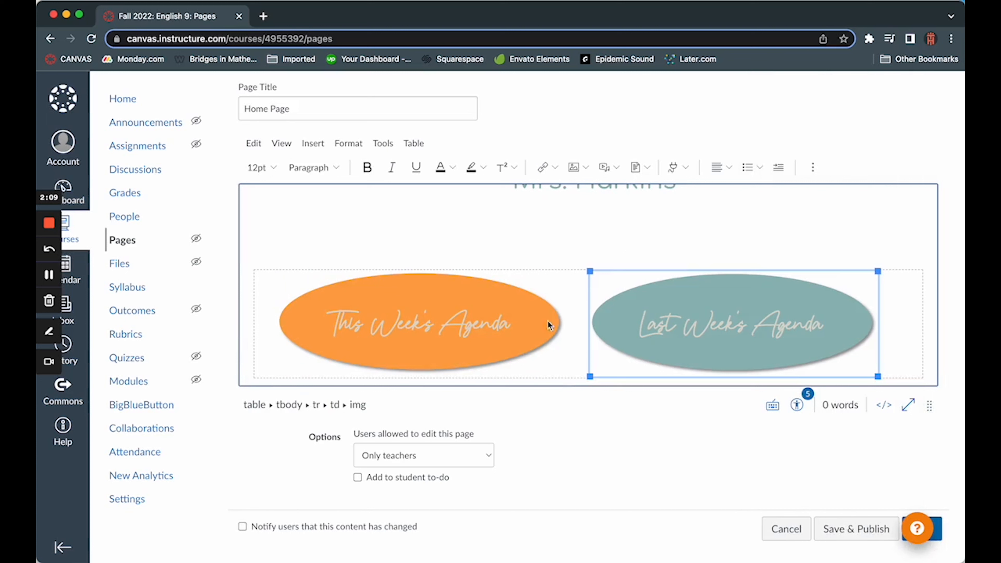
click(716, 331)
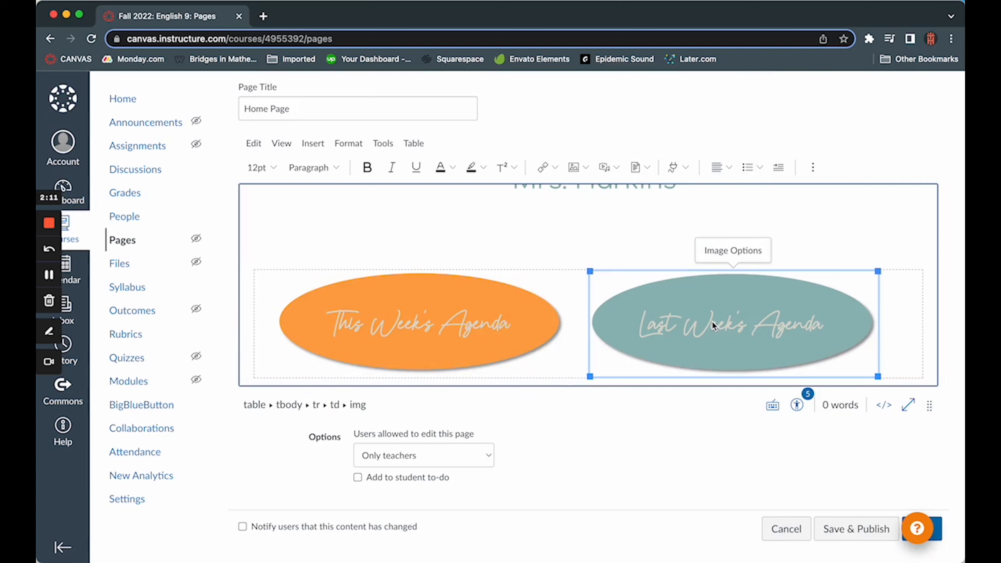
click(727, 166)
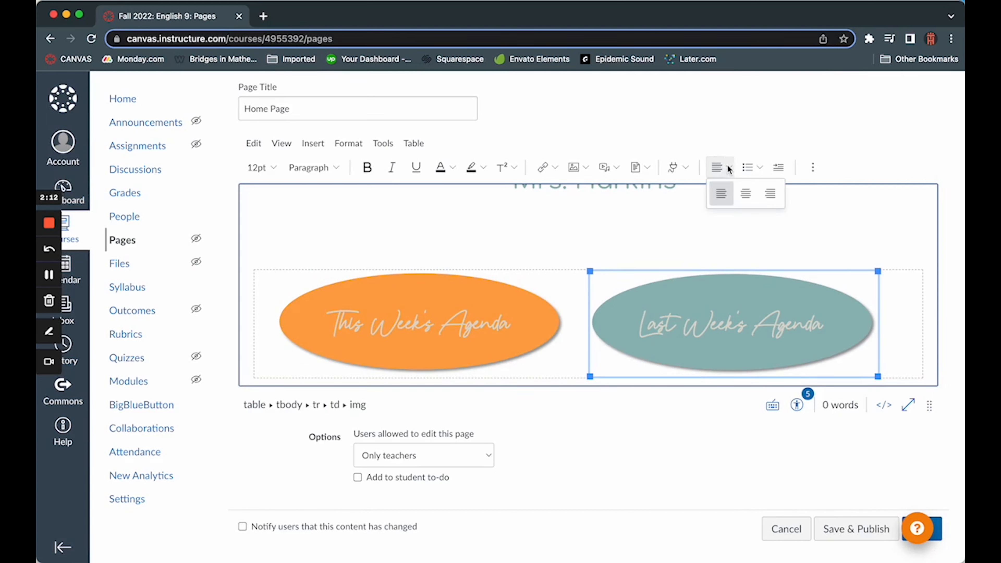
click(745, 194)
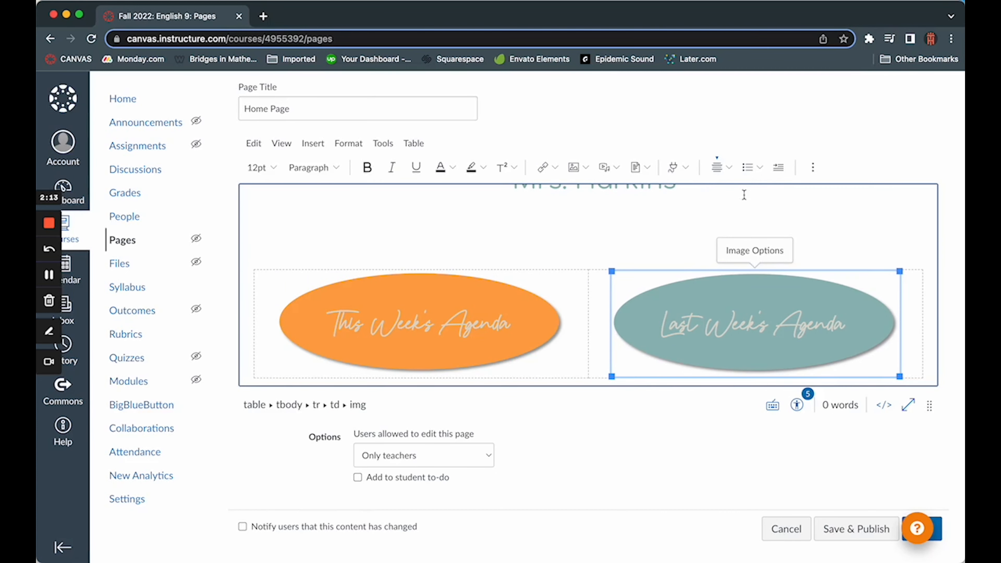
Step: Add a new line below the table and insert Old.png there, uploaded from the Desktop folder
click(925, 339)
scroll(928, 339, down, 1)
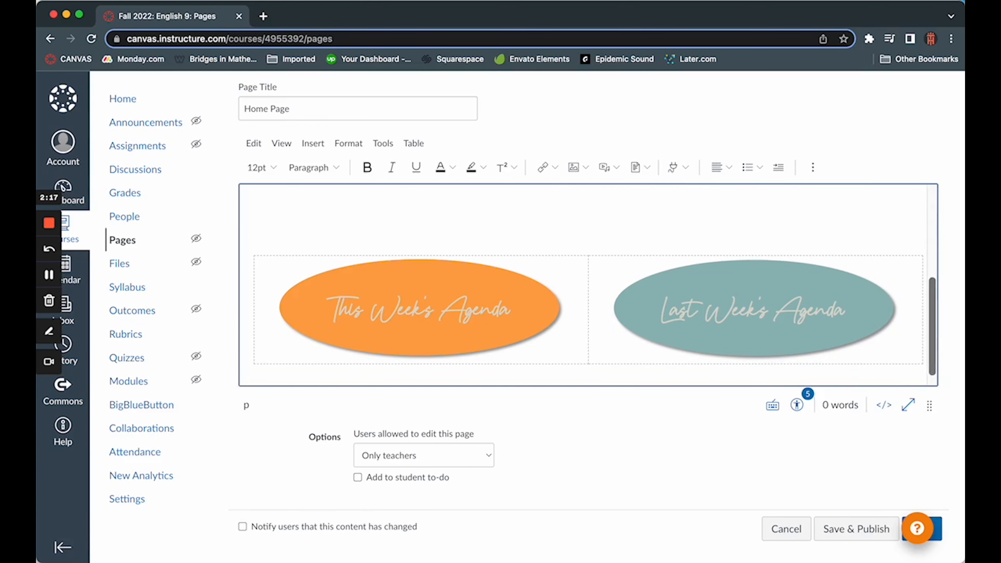
scroll(904, 322, down, 1)
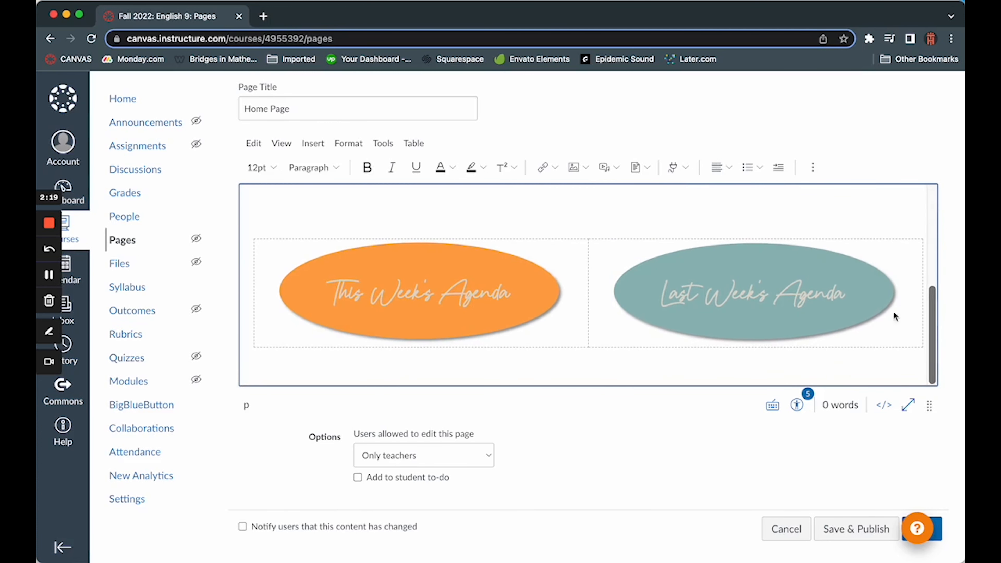
click(585, 170)
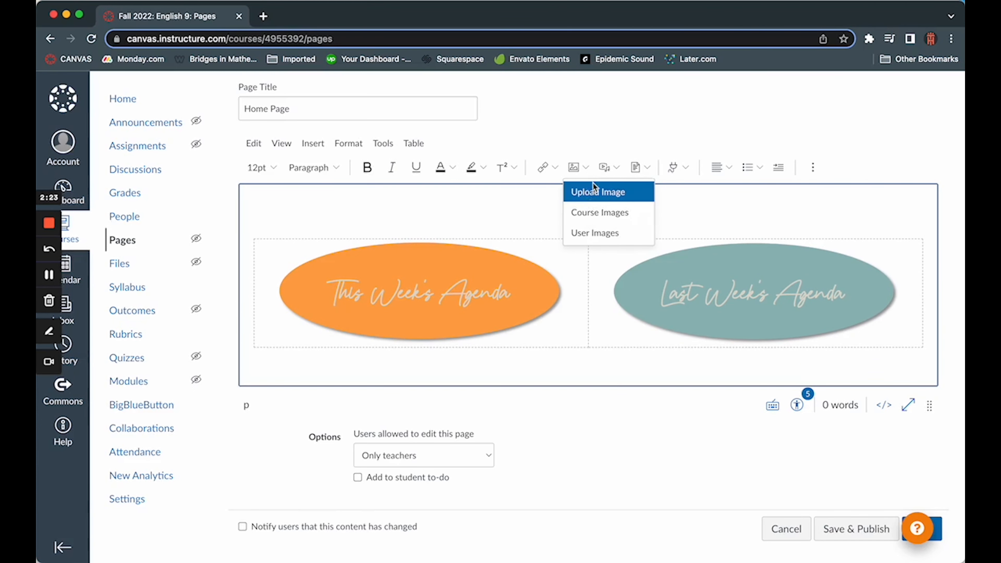
click(593, 192)
click(517, 273)
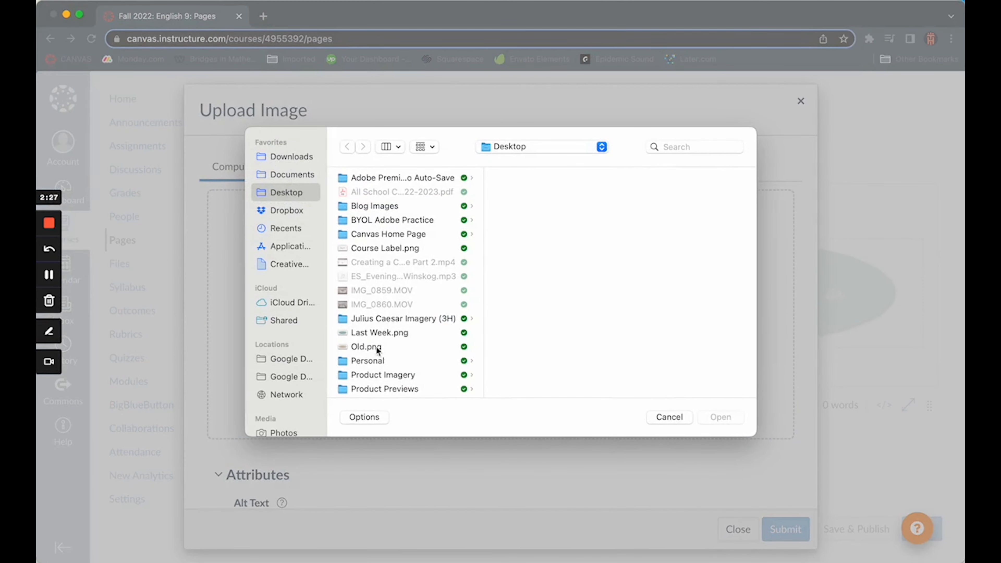
click(376, 347)
click(720, 418)
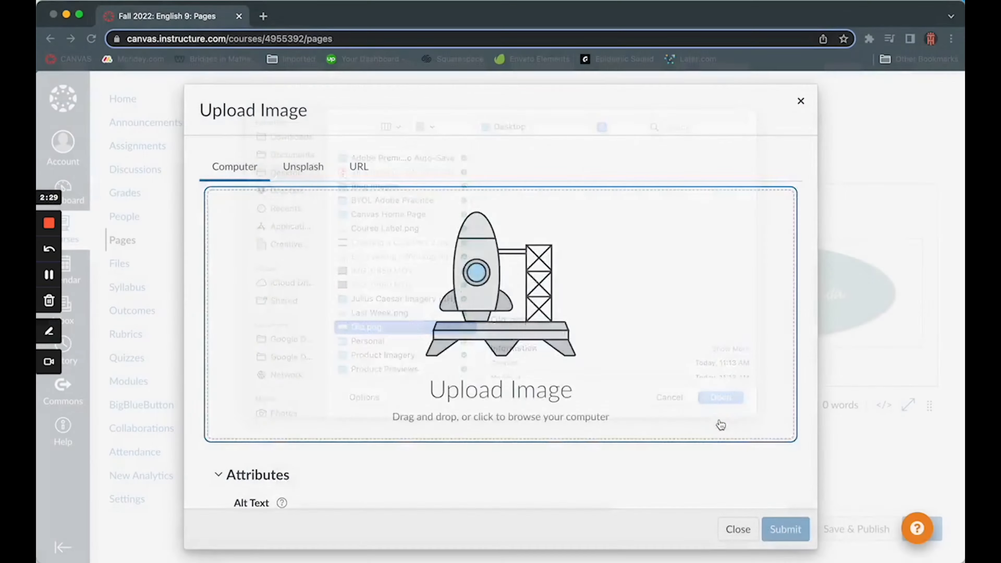
click(781, 528)
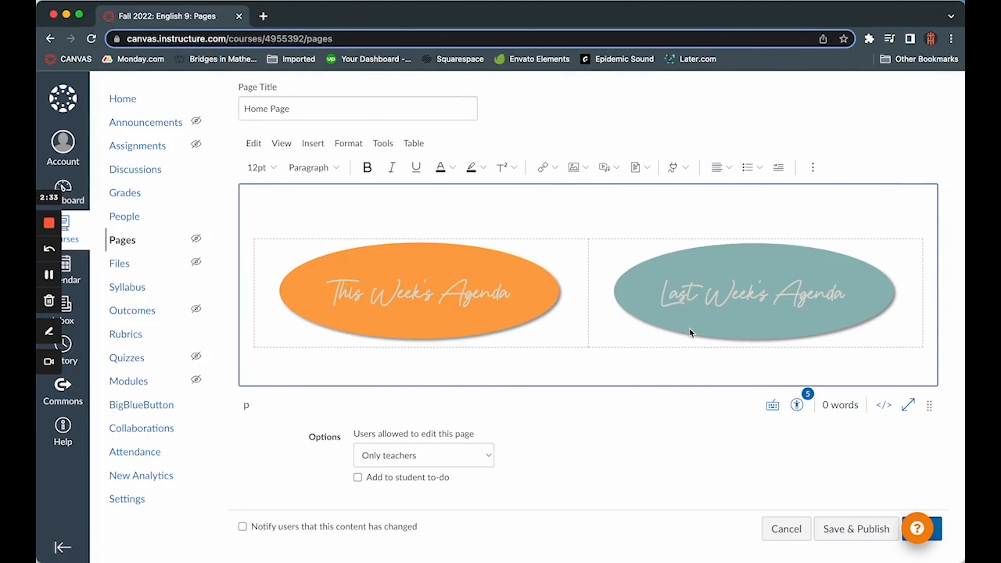
key(super+v)
Step: Set the Old Agendas image to a custom width of 450 pixels and center it on the page
click(633, 325)
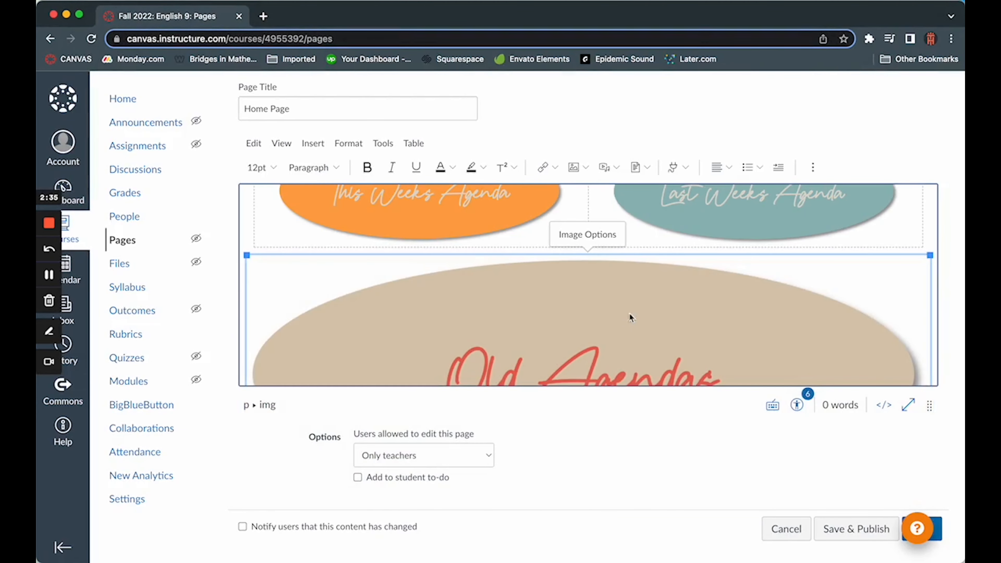
click(604, 236)
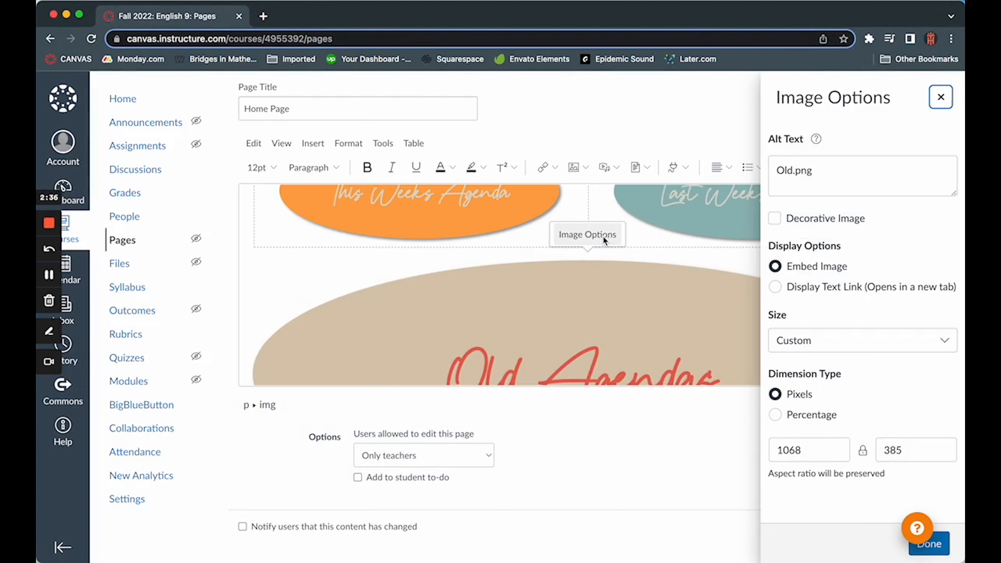
double_click(809, 453)
text(450)
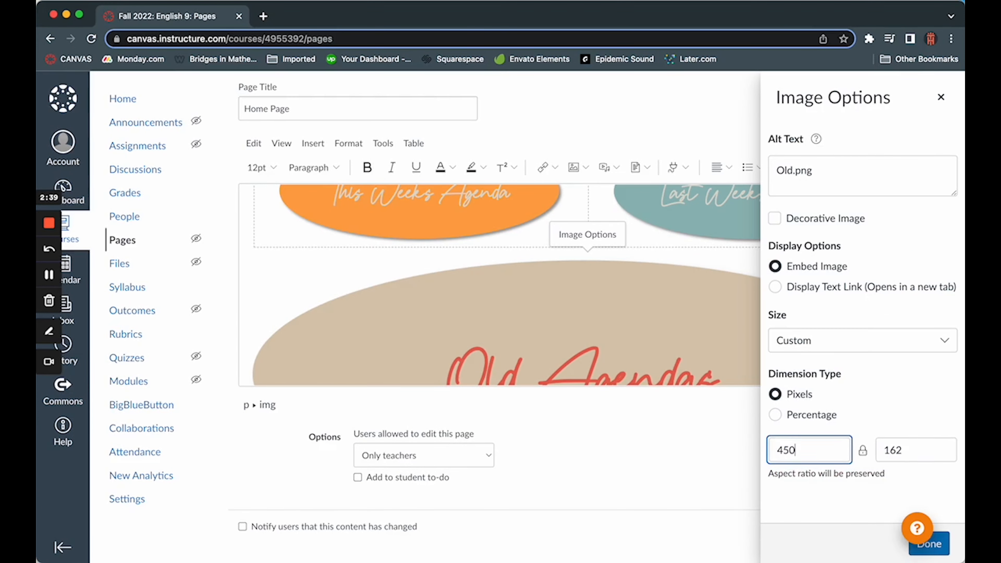
click(931, 552)
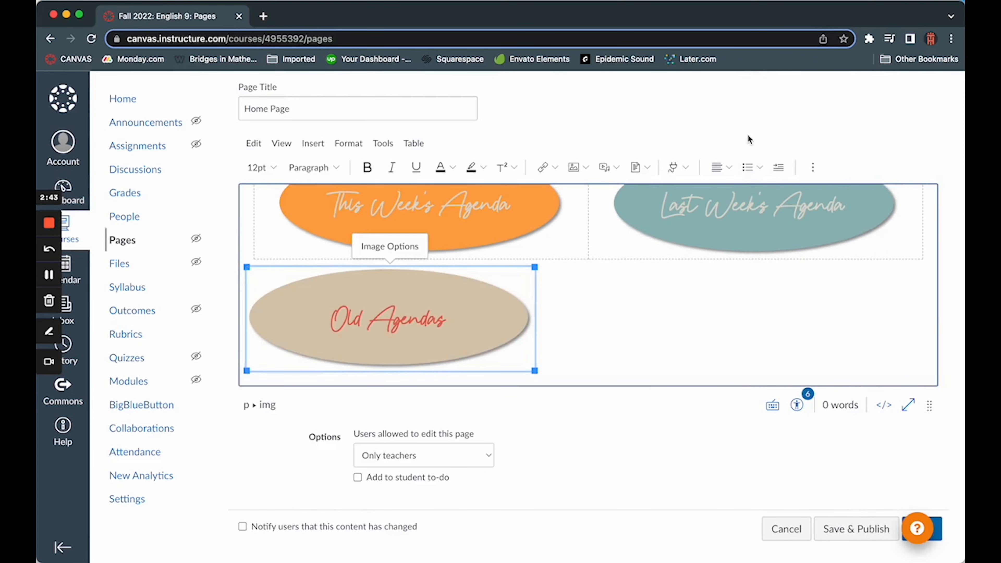
click(730, 168)
click(747, 193)
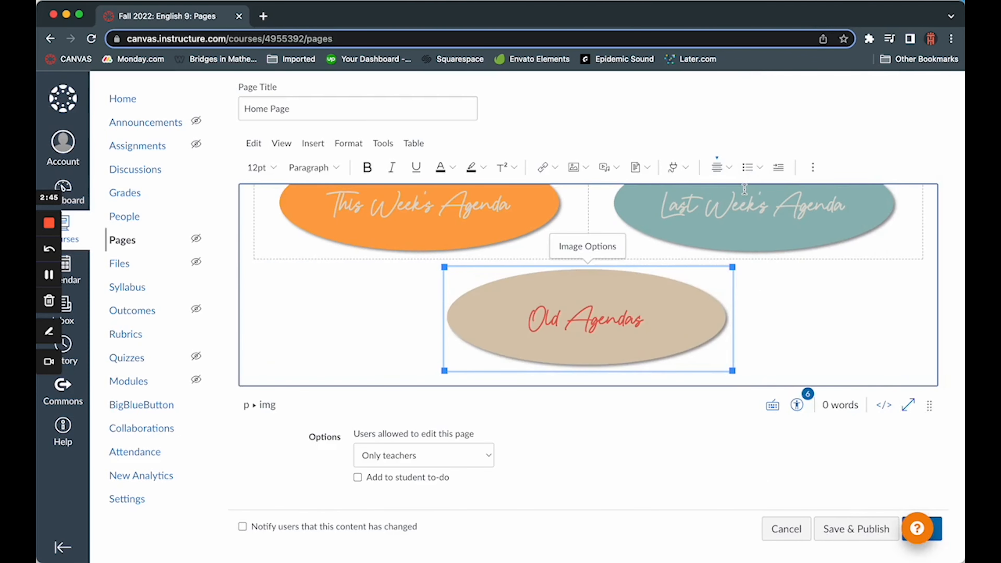
Step: Add blank lines below the Old Agendas image for further content
click(774, 368)
scroll(774, 367, down, 1)
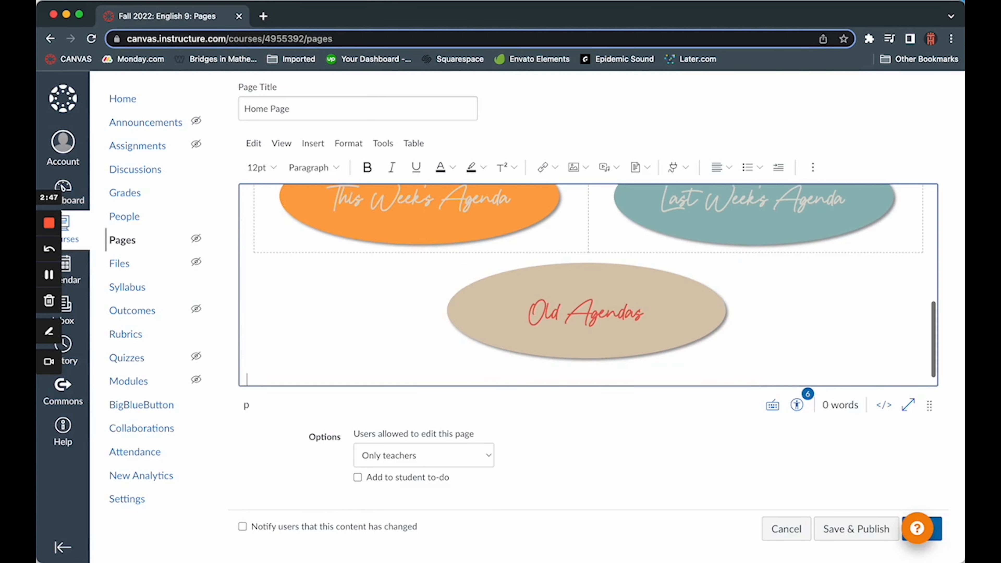
scroll(587, 284, down, 5)
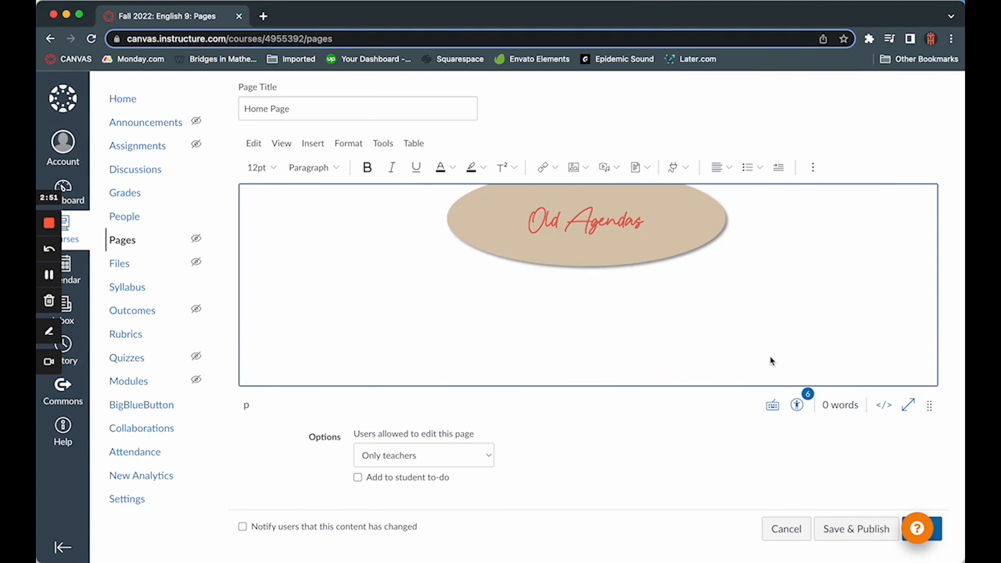
Step: Right-align the blank line below the Old Agendas image and insert Teacher.png there, uploaded from the Desktop folder
scroll(774, 363, down, 1)
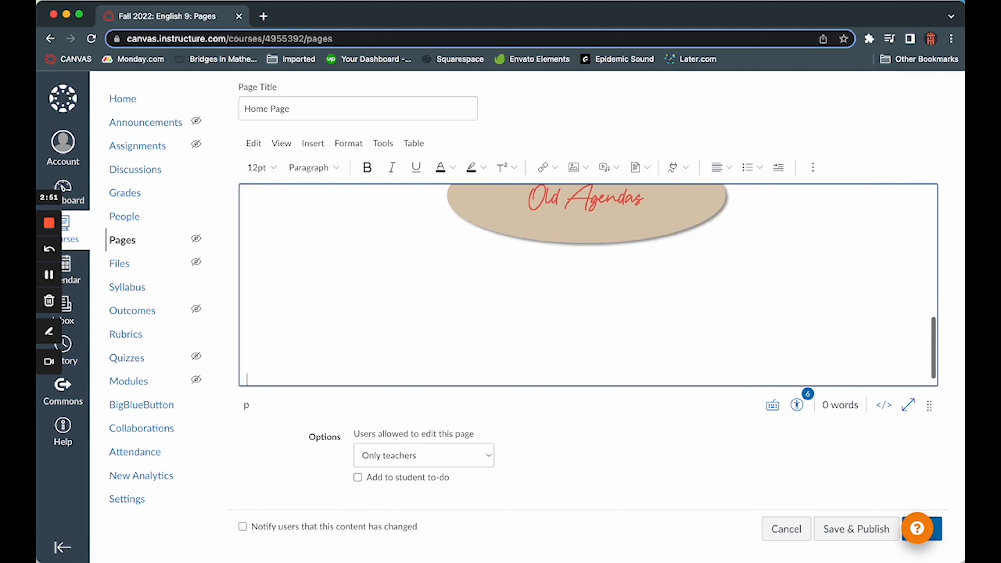
click(730, 167)
click(746, 194)
click(578, 166)
click(516, 261)
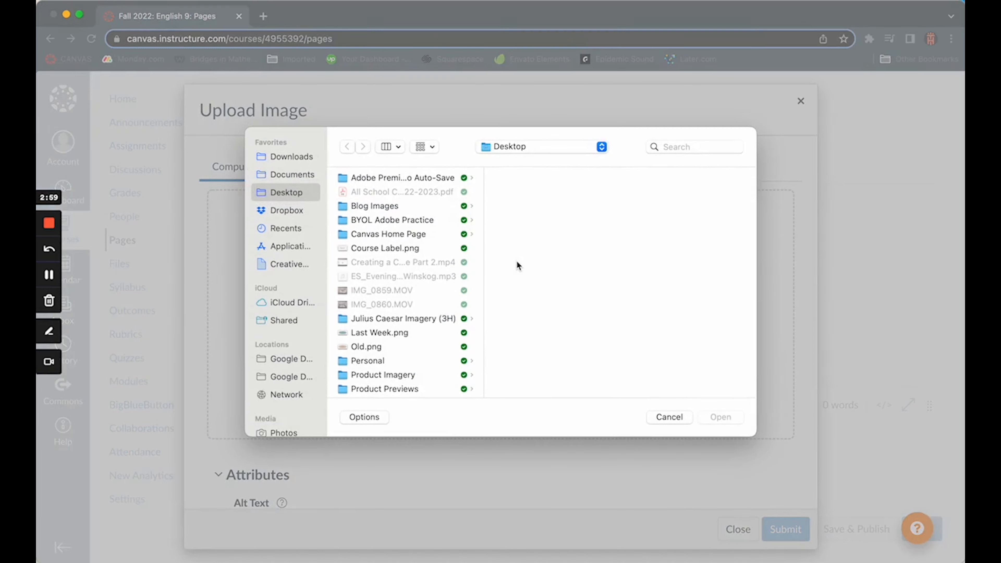
scroll(406, 318, down, 1)
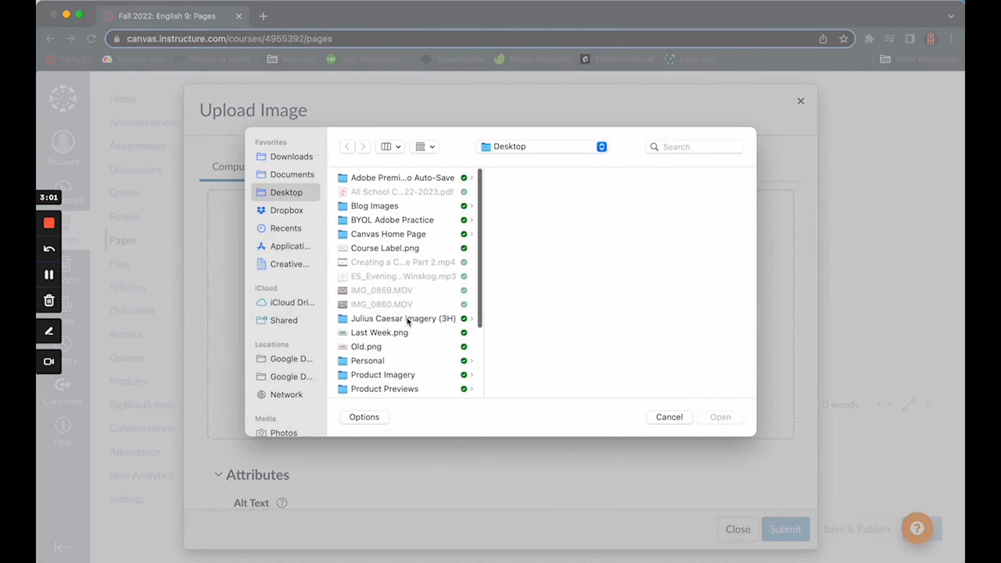
scroll(407, 321, down, 1)
click(366, 328)
click(721, 418)
click(786, 529)
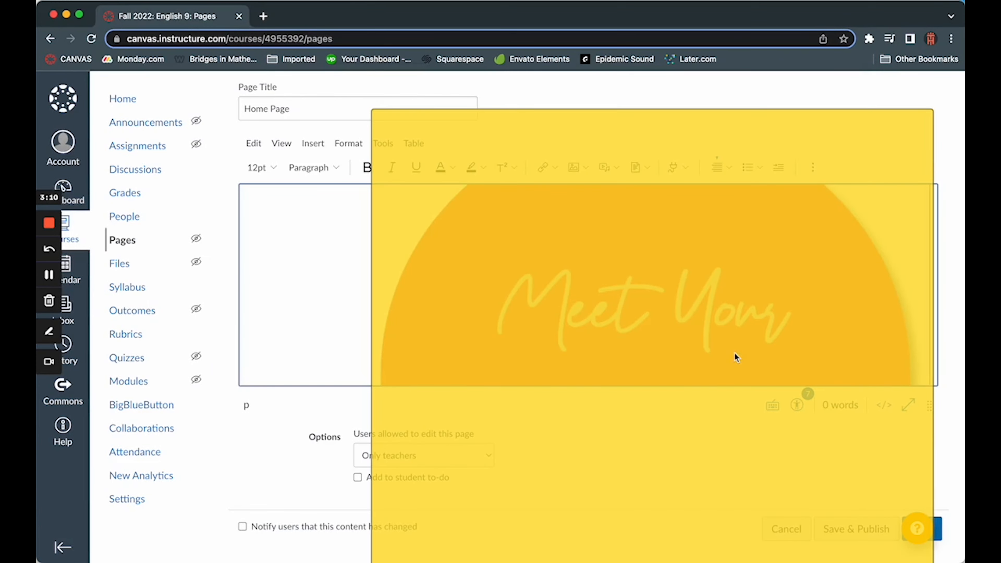
Step: Set the Meet Your Teacher image to a custom width of 300 pixels
click(732, 352)
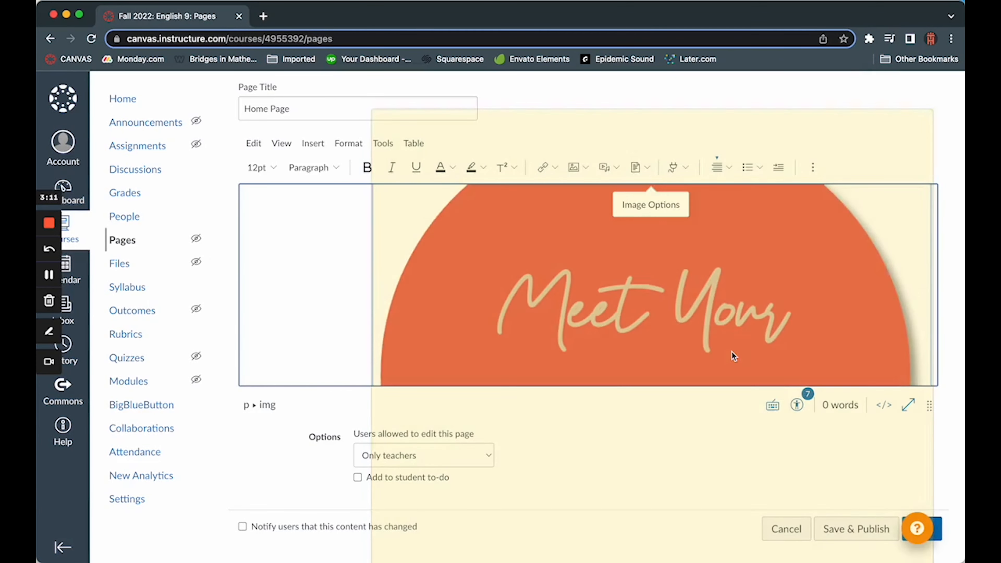
click(649, 201)
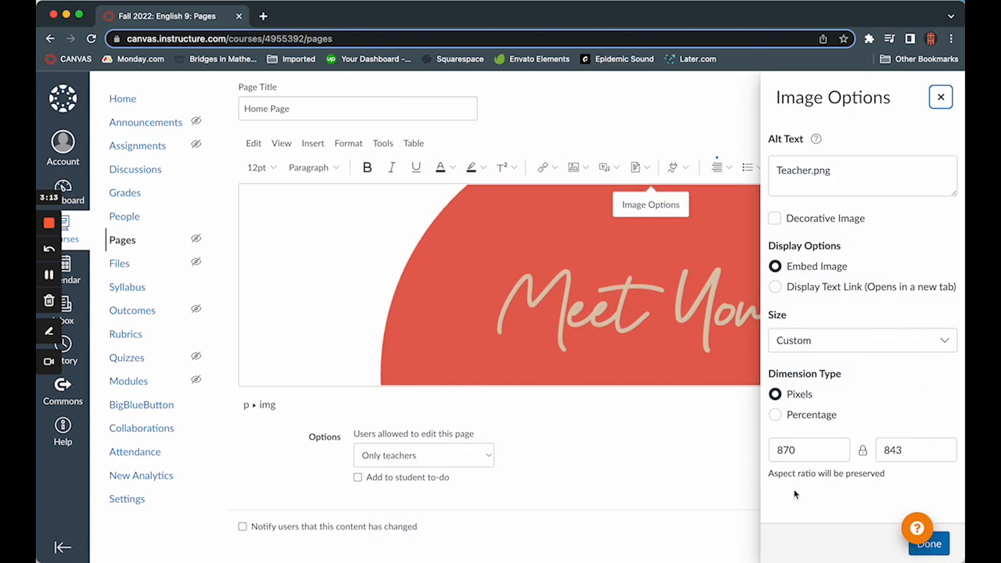
drag(800, 450, 776, 452)
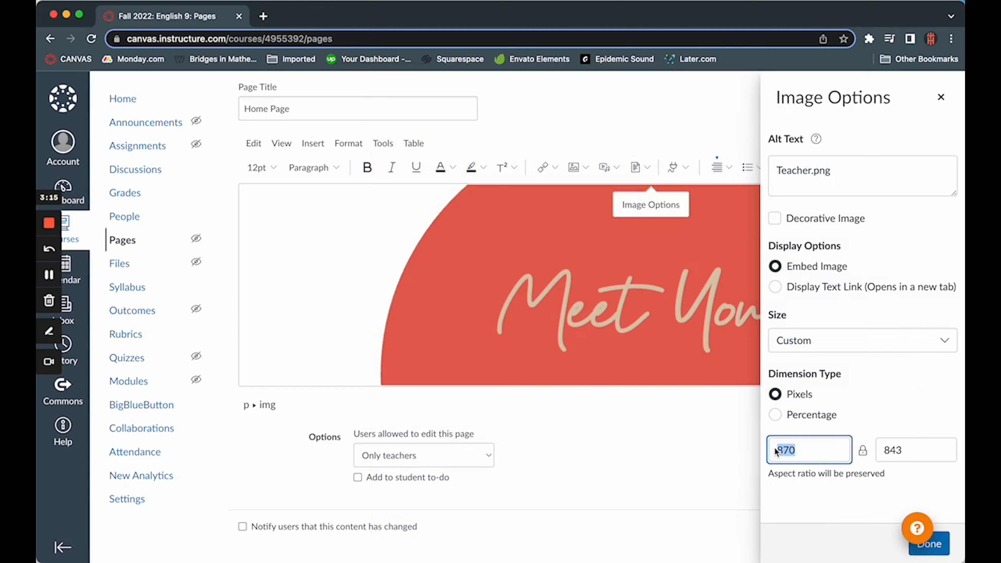
text(300)
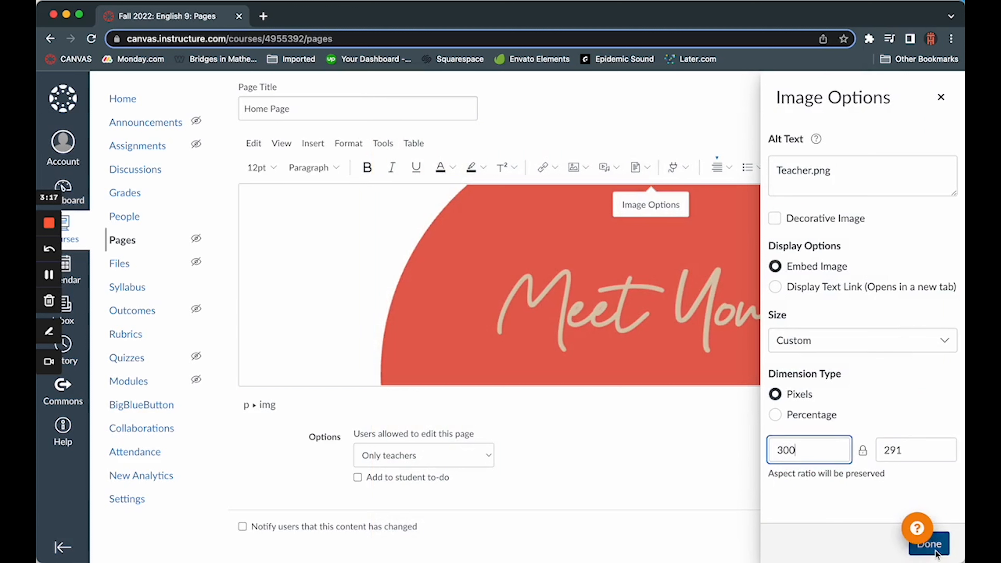
click(936, 551)
Step: Reduce the Meet Your Teacher image to a custom width of 250 pixels
click(835, 276)
click(835, 390)
drag(801, 451, 776, 451)
text(250)
click(936, 551)
Step: Deselect the Meet Your Teacher image, check its placement and save the Home Page without publishing it
click(696, 301)
scroll(696, 301, up, 1)
scroll(696, 301, down, 1)
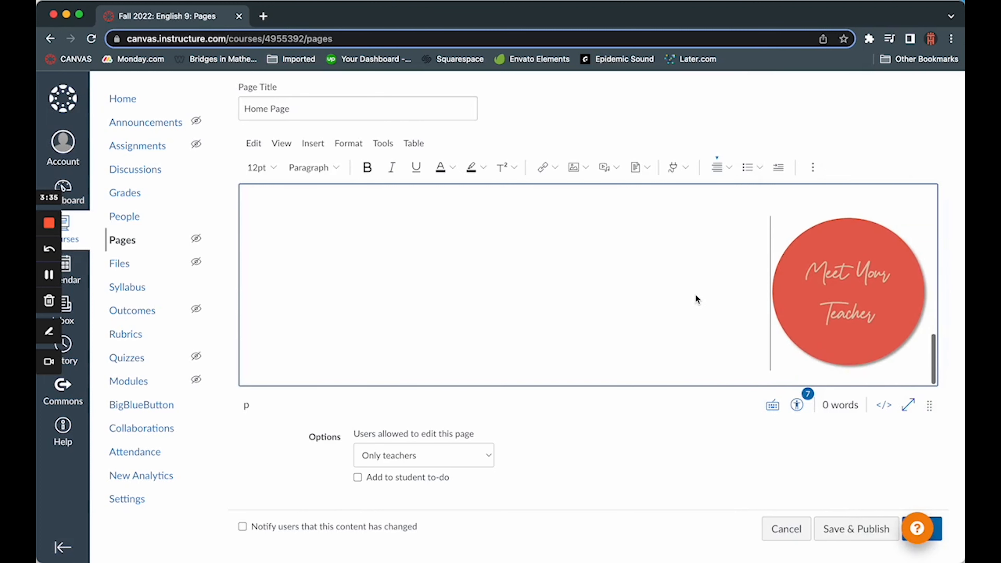
click(941, 533)
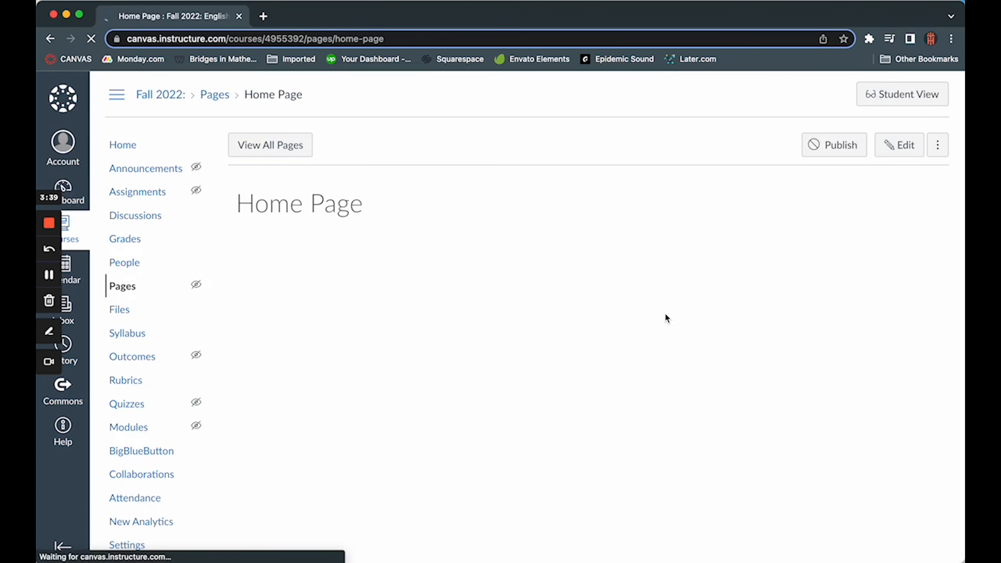
Step: Review the saved Home Page, checking the header, the three agenda images and the Meet Your Teacher image
scroll(664, 317, down, 2)
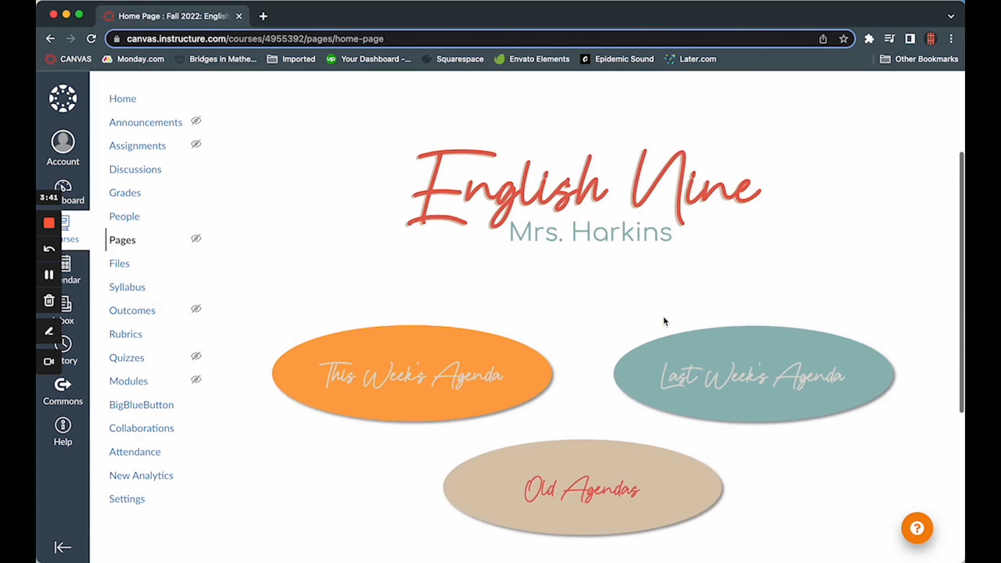
scroll(863, 245, down, 5)
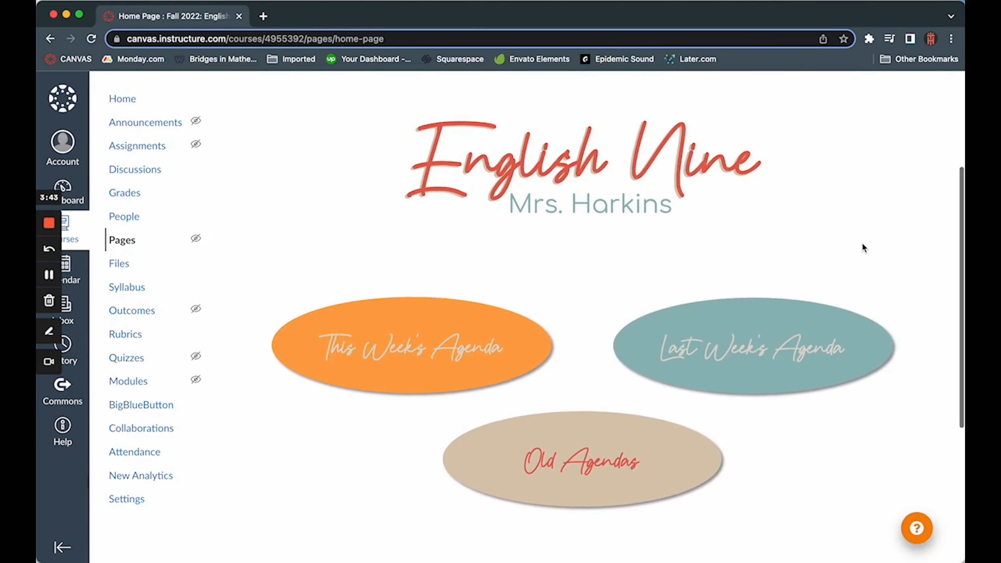
scroll(854, 394, down, 5)
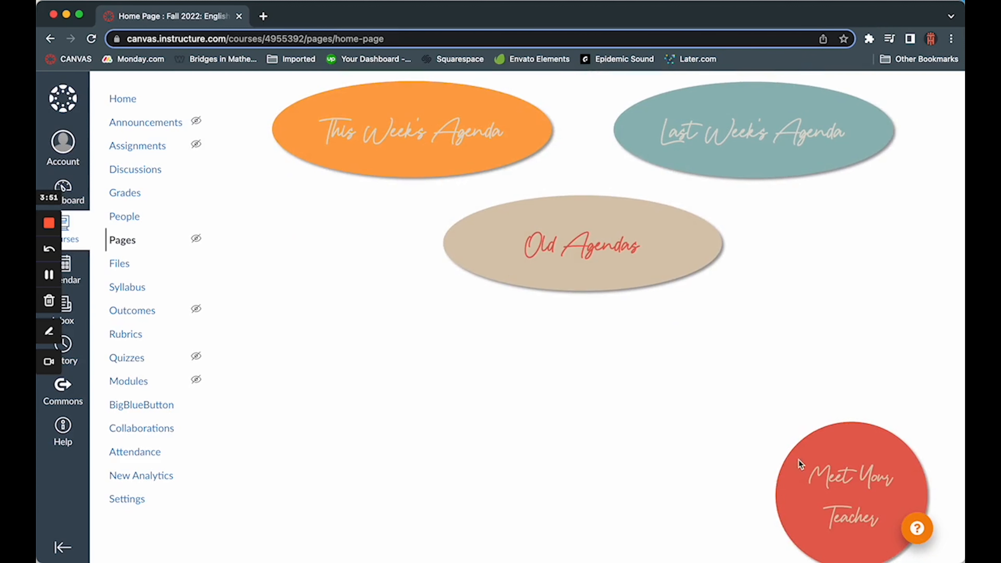
scroll(401, 282, up, 3)
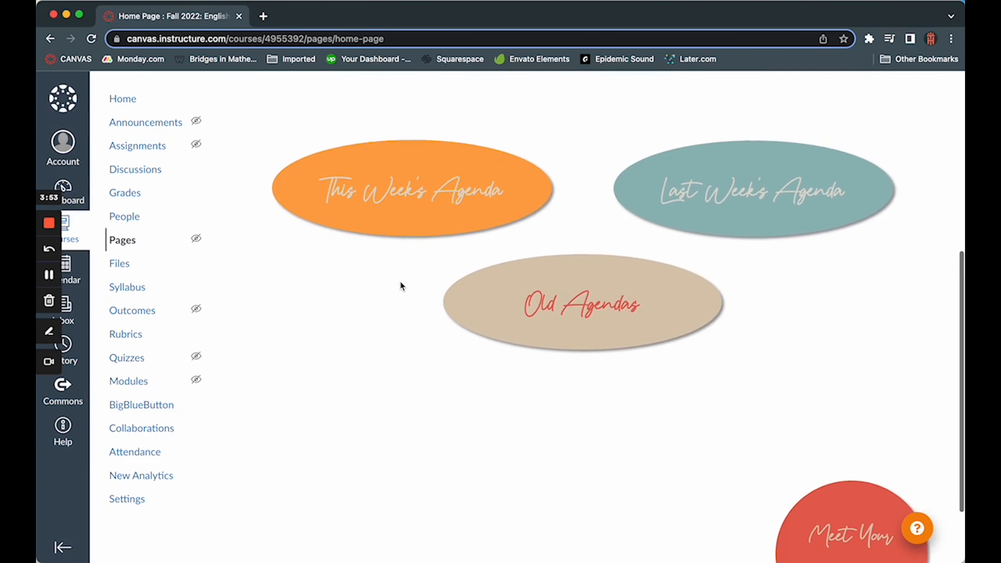
scroll(400, 282, up, 3)
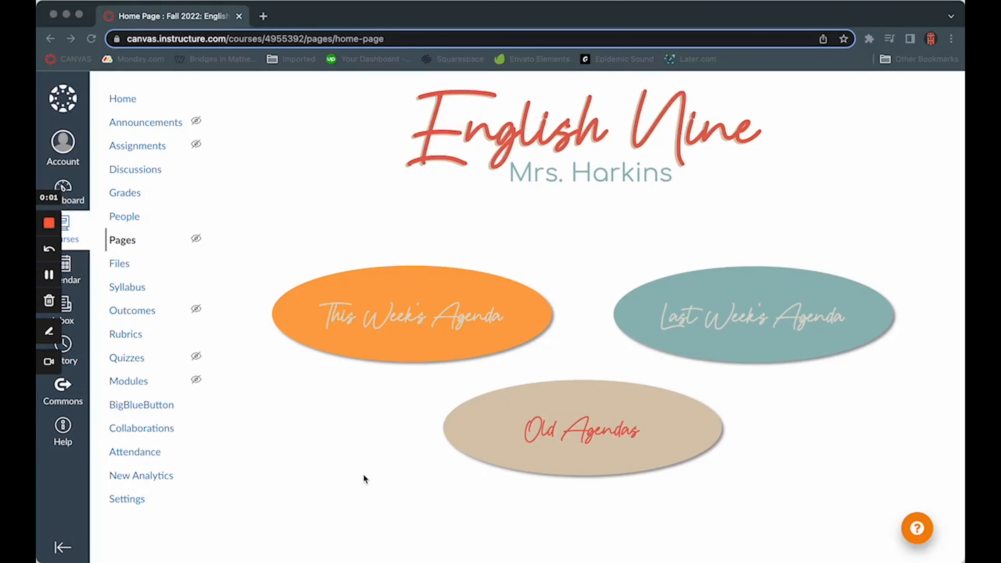
click(413, 336)
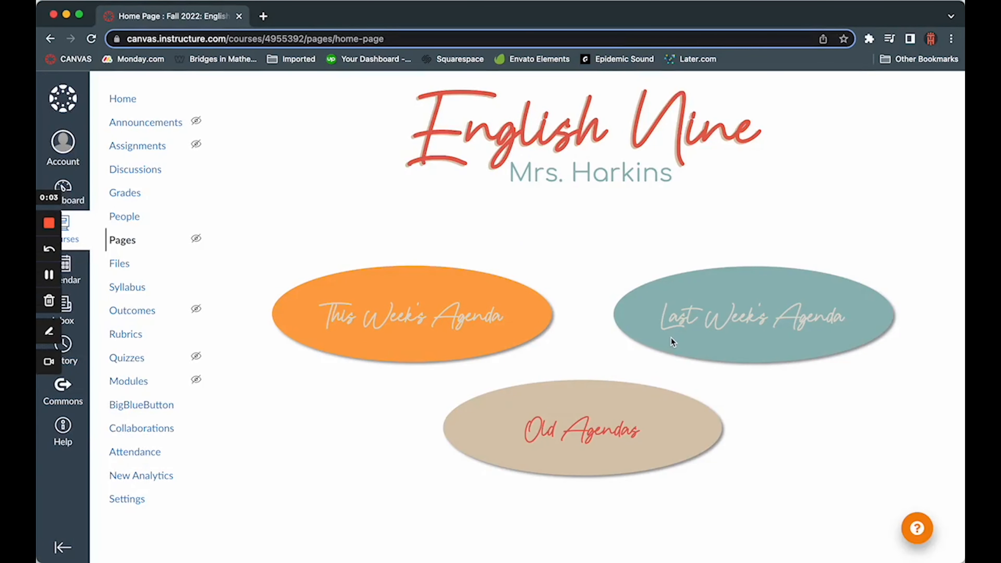
scroll(780, 450, down, 5)
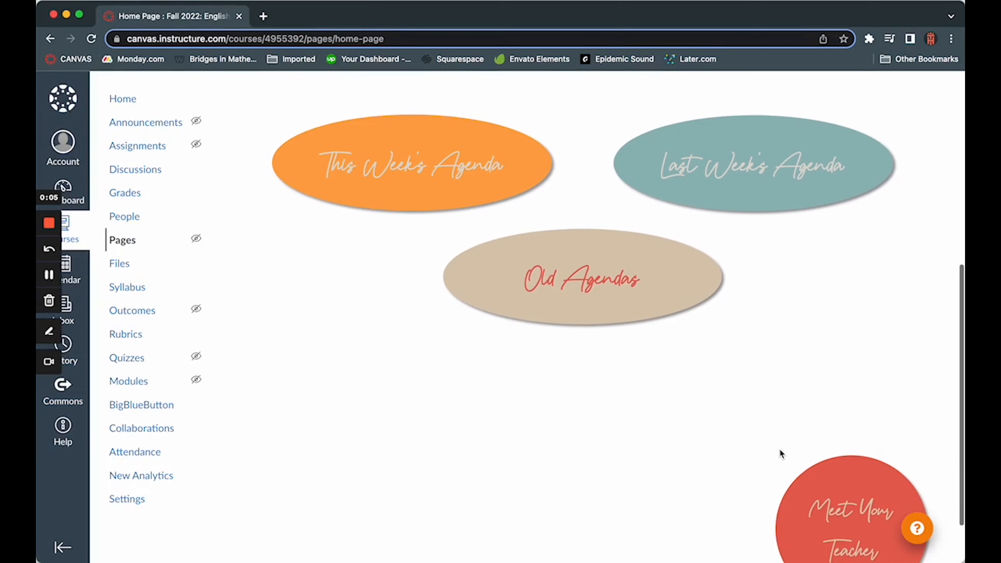
scroll(581, 334, up, 4)
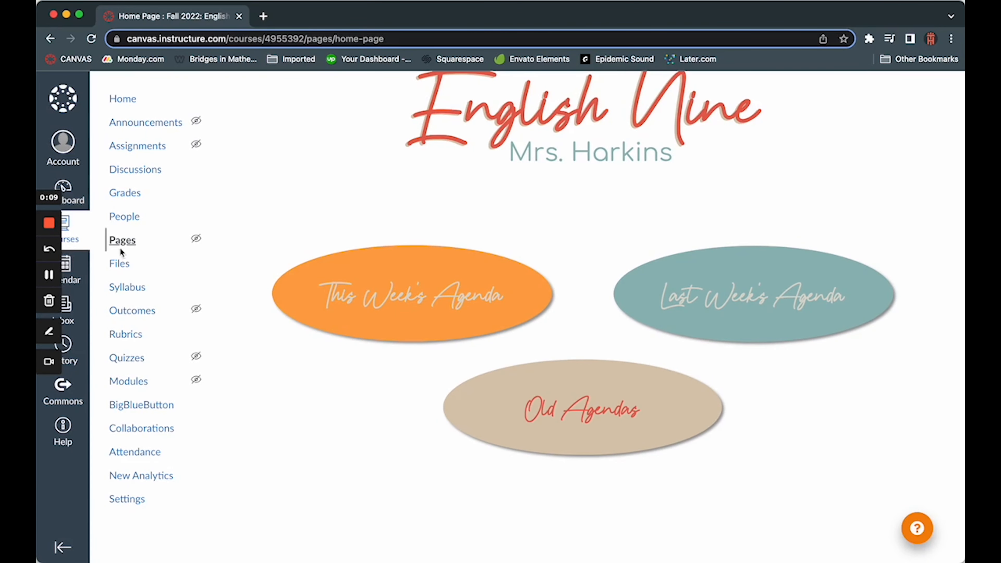
Step: Create a new course page titled Week 1 Agenda and place the cursor in its empty body
click(126, 241)
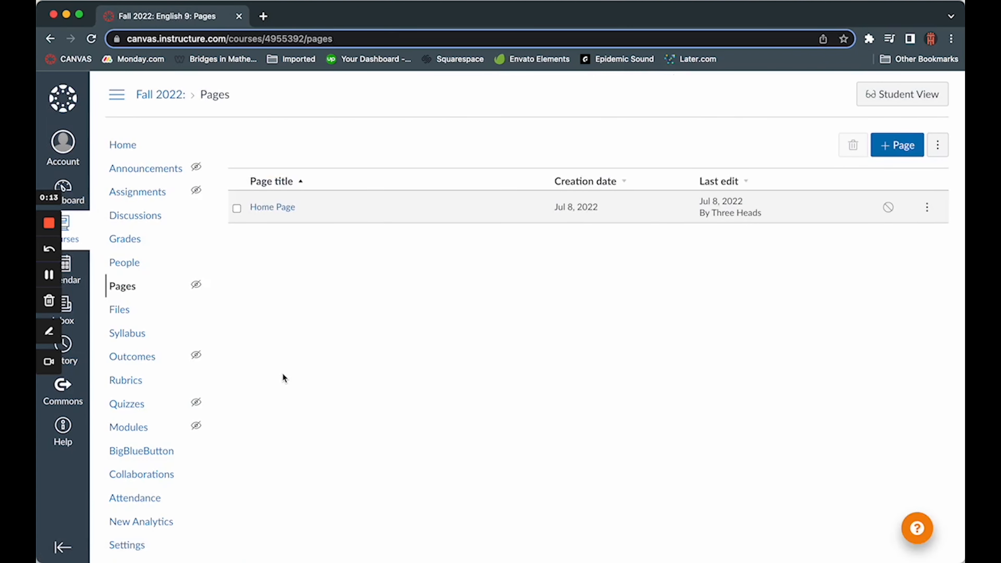
click(903, 148)
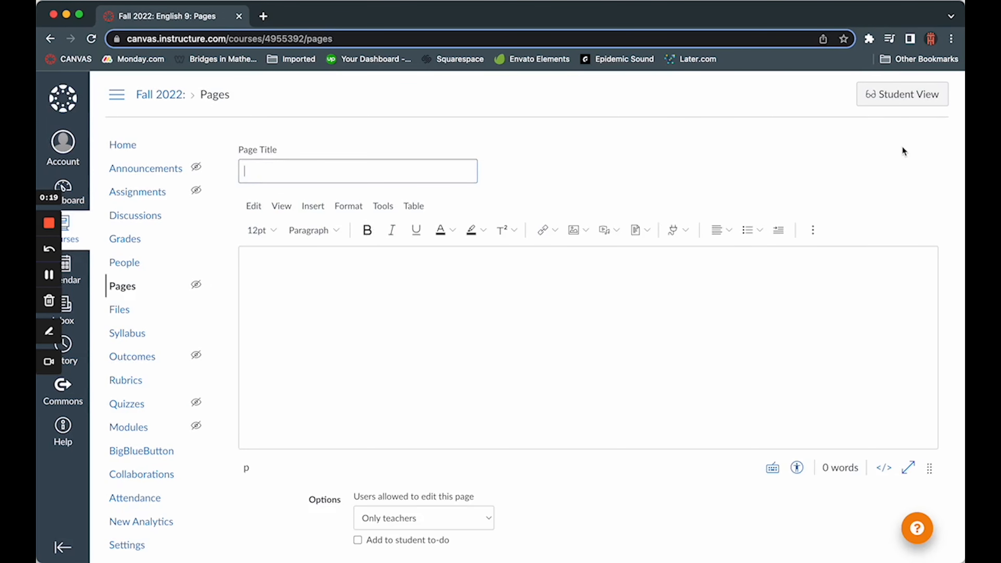
text(Week 1 Agenda)
click(691, 294)
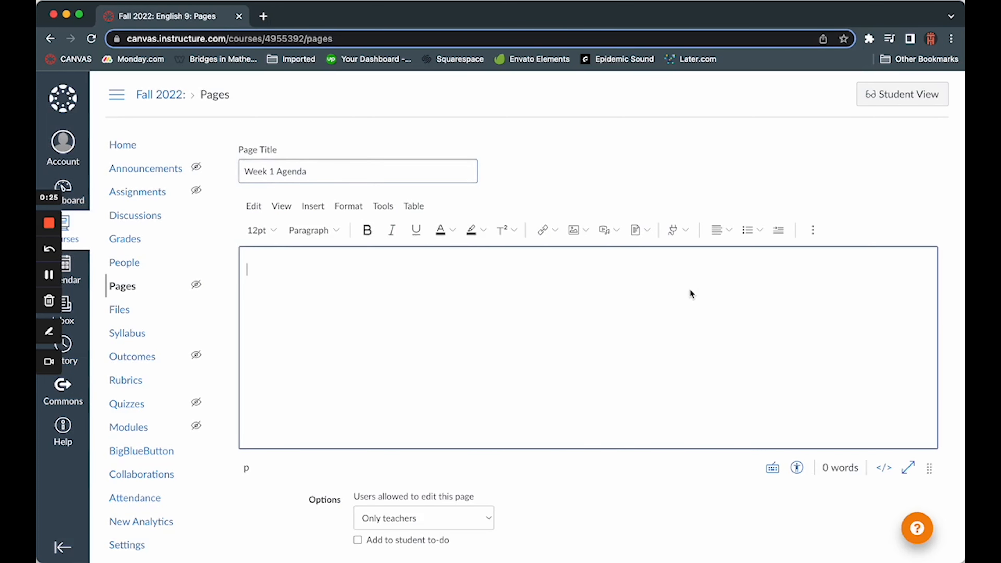